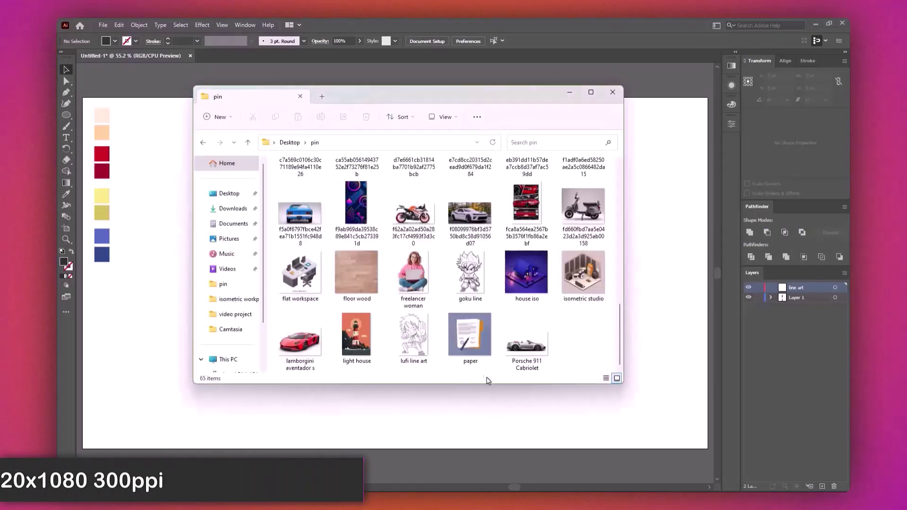
# Step: Place lufi line art.jpg on the artboard, scale it up proportionally and centre it
pyautogui.moveTo(411, 340); pyautogui.dragTo(391, 401)
pyautogui.click(613, 92)
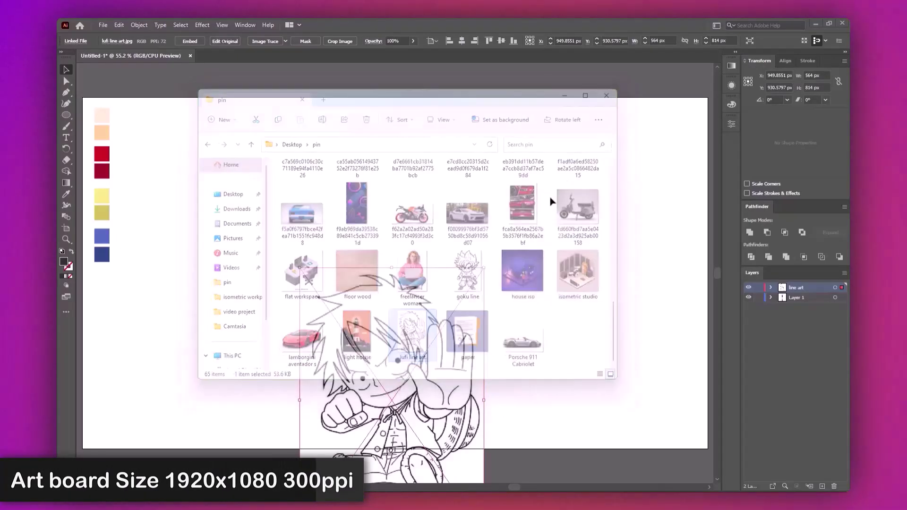
pyautogui.moveTo(385, 462); pyautogui.dragTo(401, 292)
pyautogui.moveTo(494, 279); pyautogui.dragTo(520, 279)
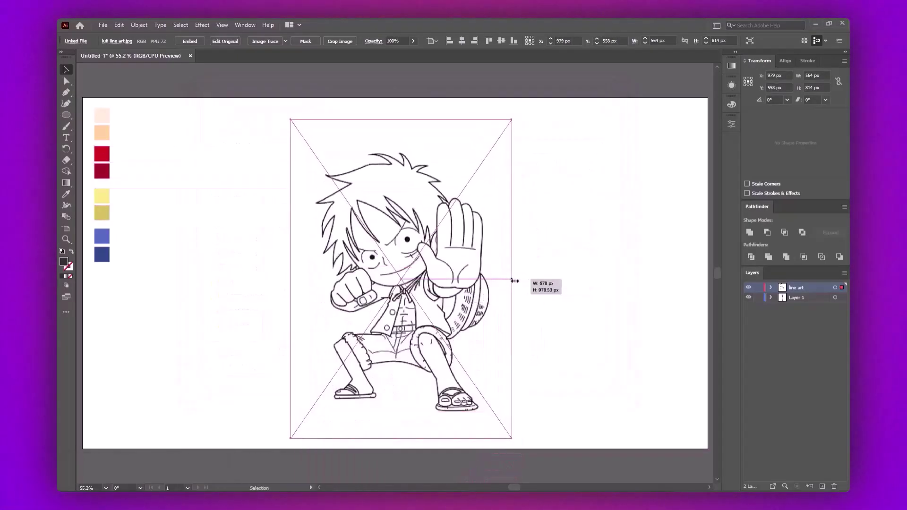
pyautogui.moveTo(400, 290); pyautogui.dragTo(400, 283)
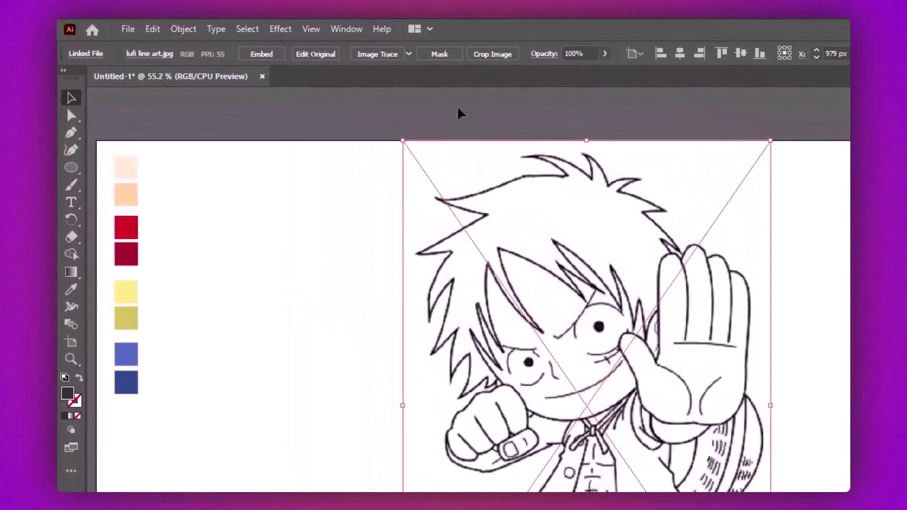
# Step: Trace the sketch with the Black and White Logo preset, expand it, and make a Live Paint group
pyautogui.click(320, 44)
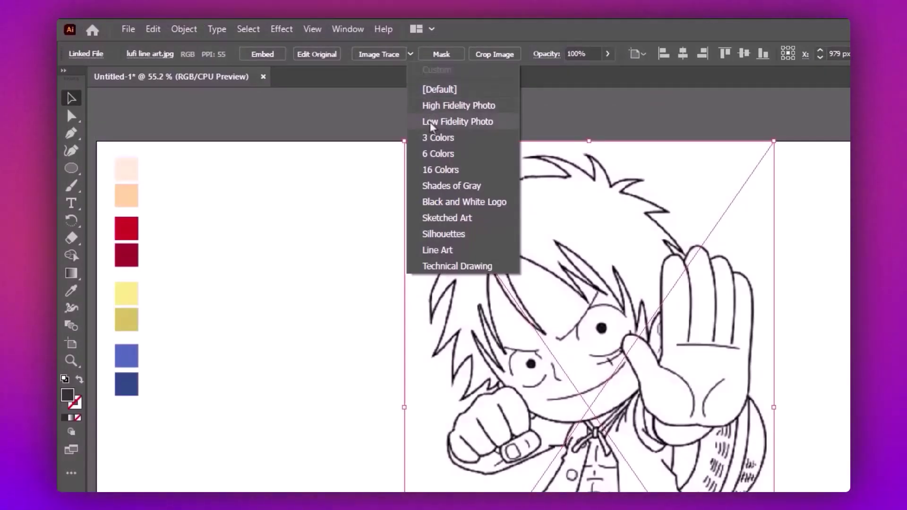
pyautogui.click(453, 202)
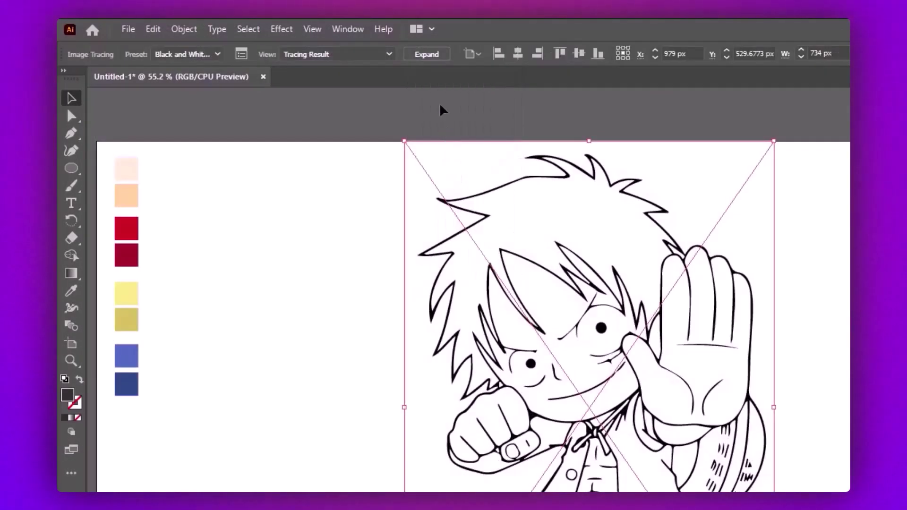
pyautogui.click(428, 55)
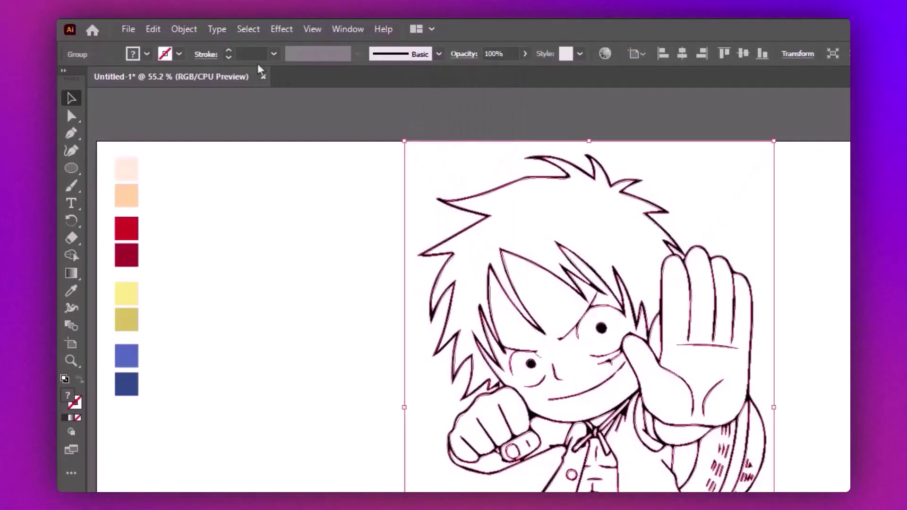
pyautogui.click(187, 30)
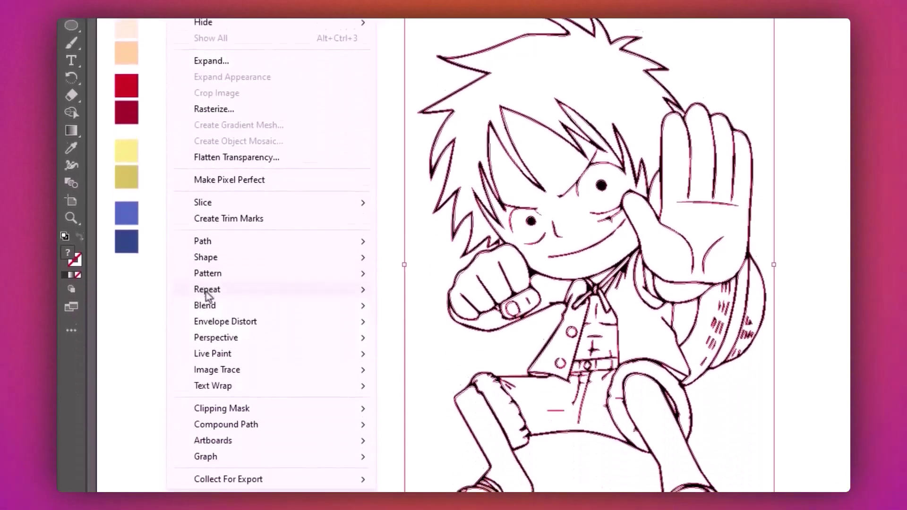
pyautogui.moveTo(212, 326)
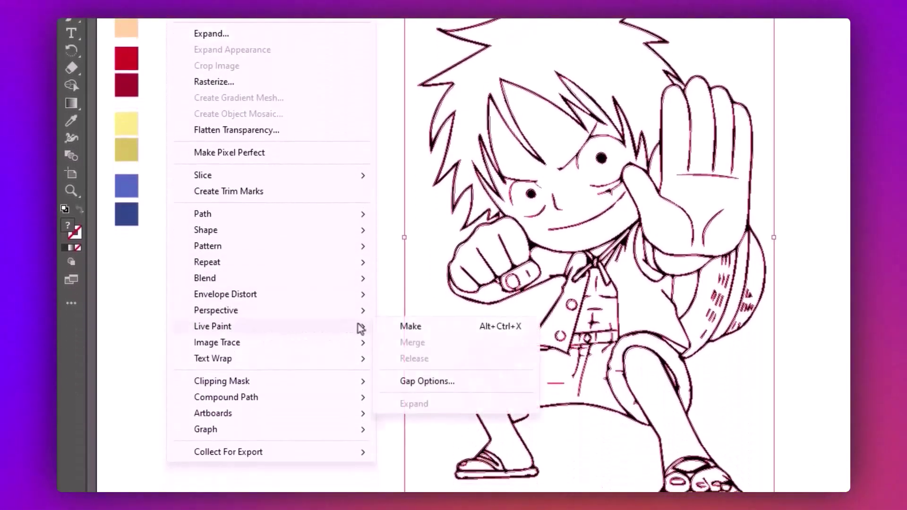
pyautogui.click(410, 330)
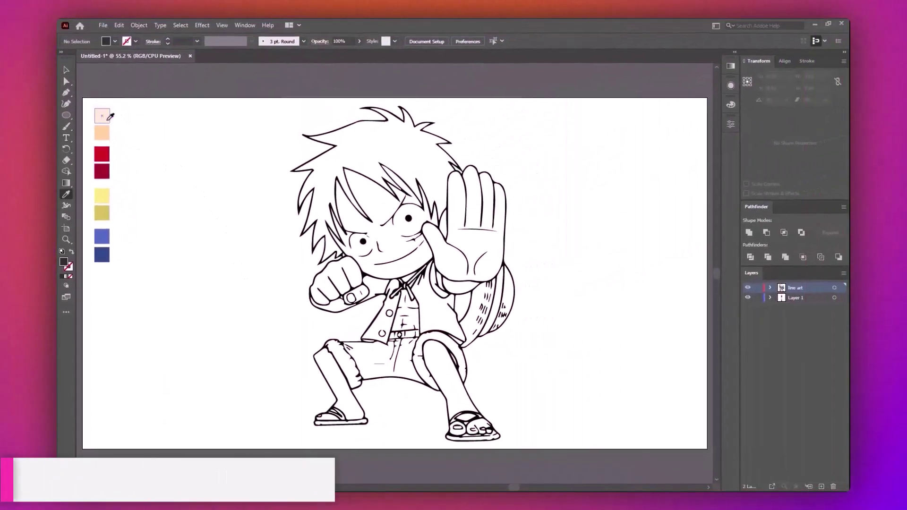
# Step: Live Paint the face, raised hand and chest with the light pink skin swatch
pyautogui.click(102, 118)
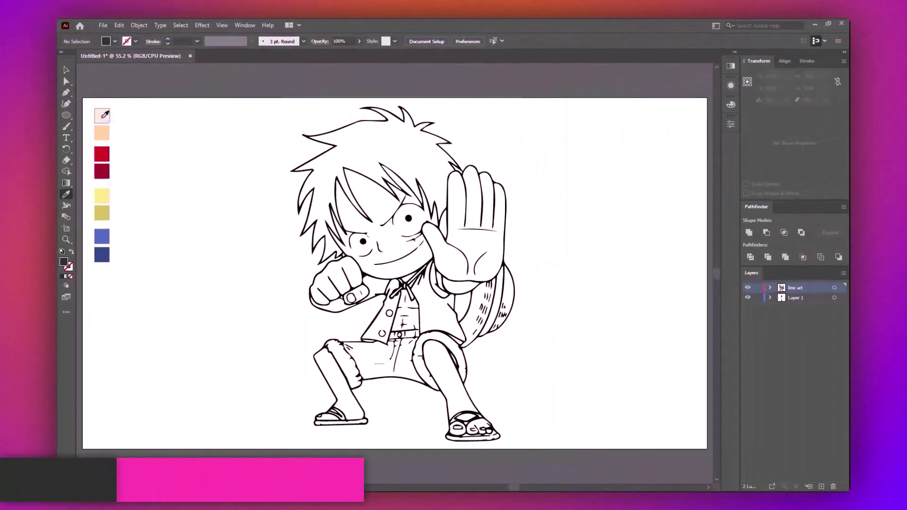
pyautogui.press('k')
pyautogui.click(368, 207)
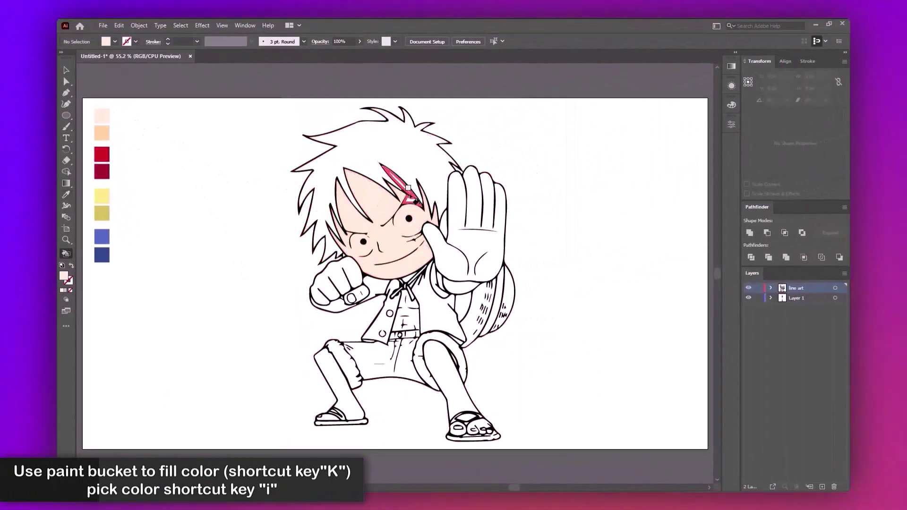
pyautogui.click(477, 242)
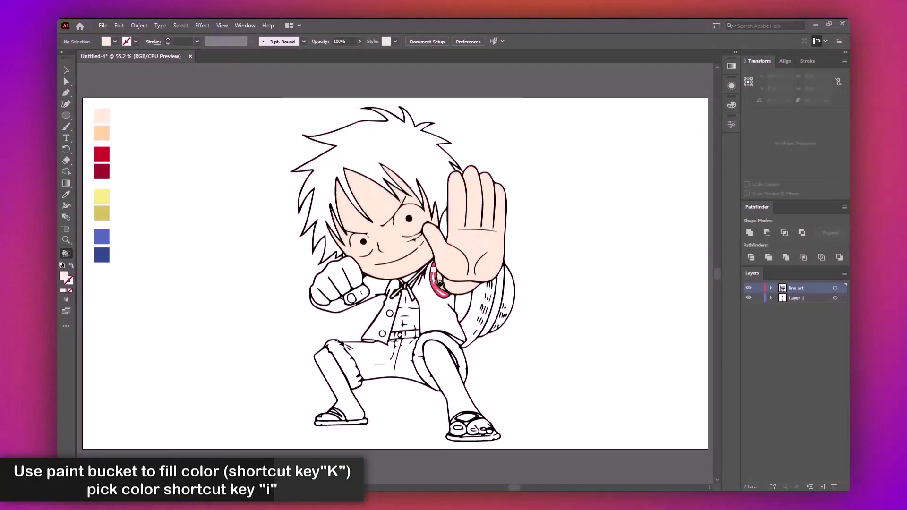
pyautogui.click(411, 313)
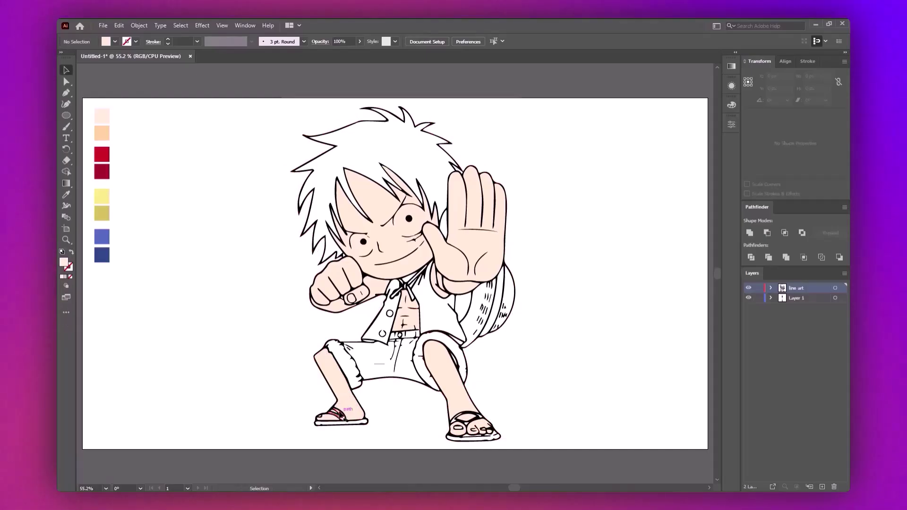
# Step: Paint the vest red, then fill the straw hat brim and both sandal soles yellow
pyautogui.press('i')
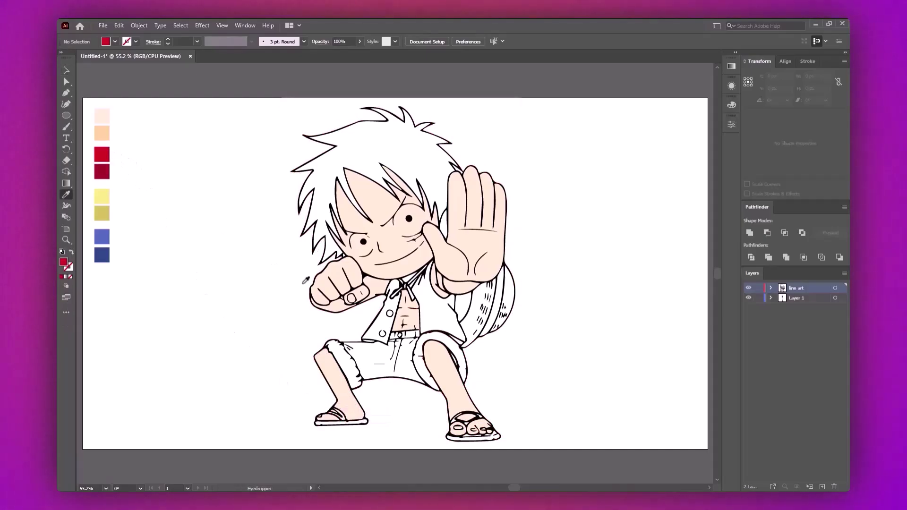
pyautogui.press('k')
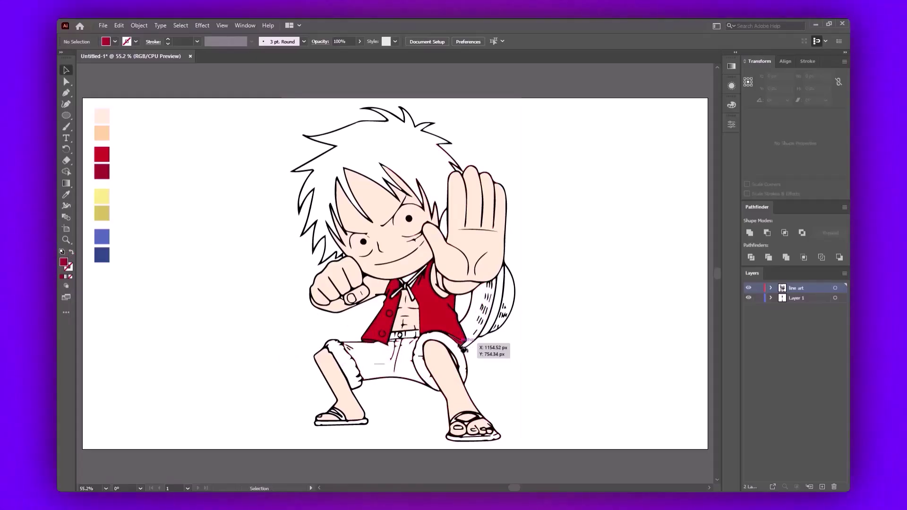
pyautogui.press('i')
pyautogui.click(101, 133)
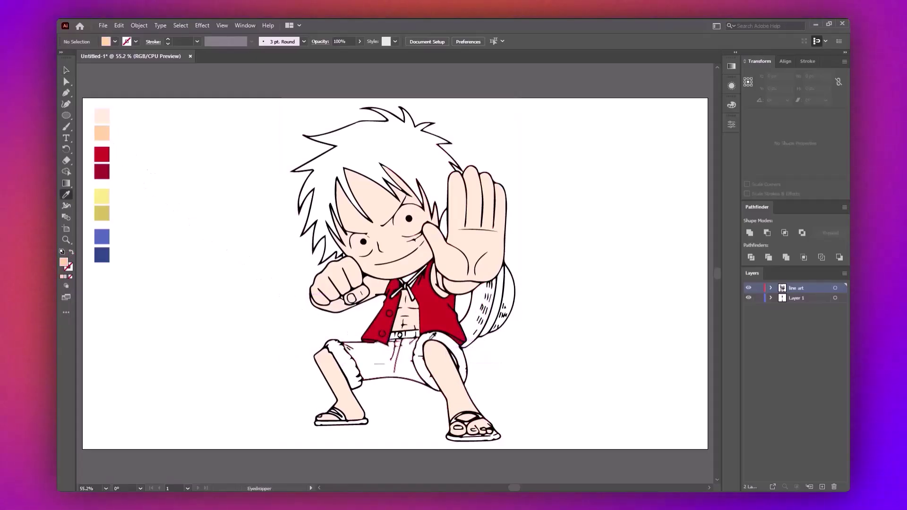
pyautogui.press('v')
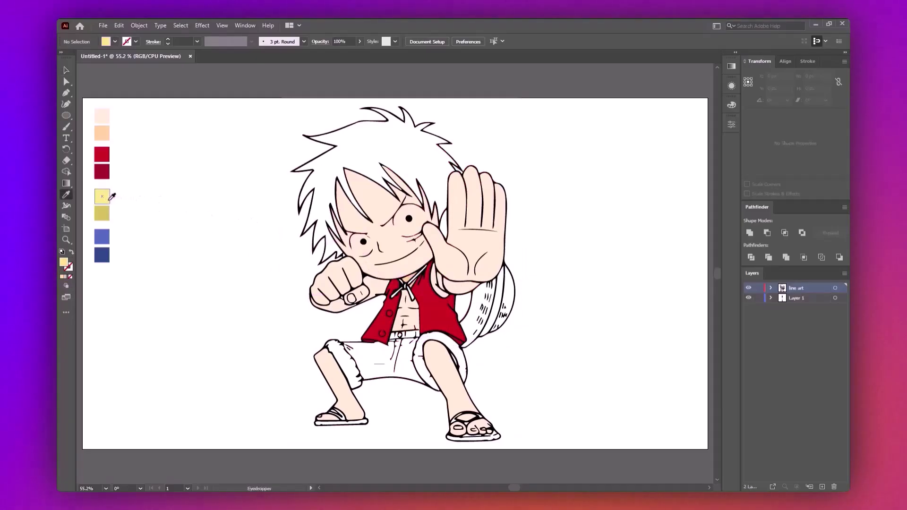
pyautogui.press('k')
pyautogui.click(477, 311)
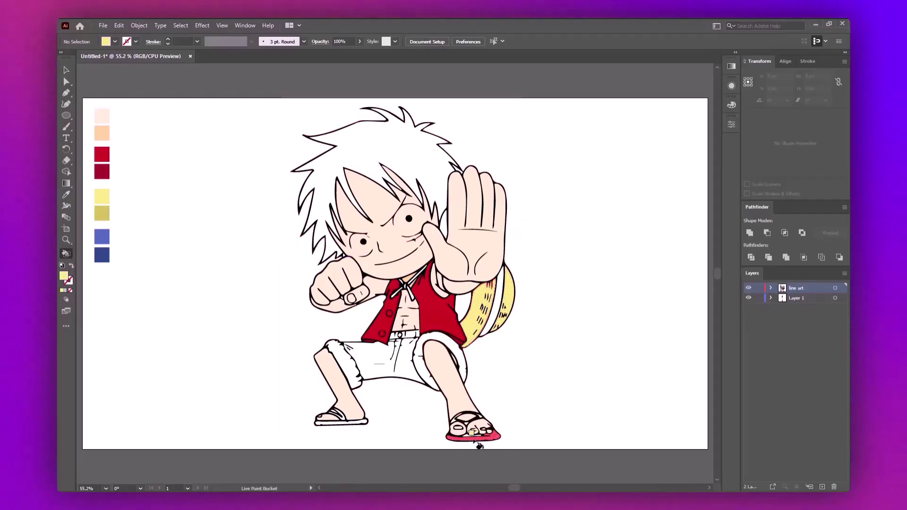
pyautogui.click(474, 439)
pyautogui.click(355, 422)
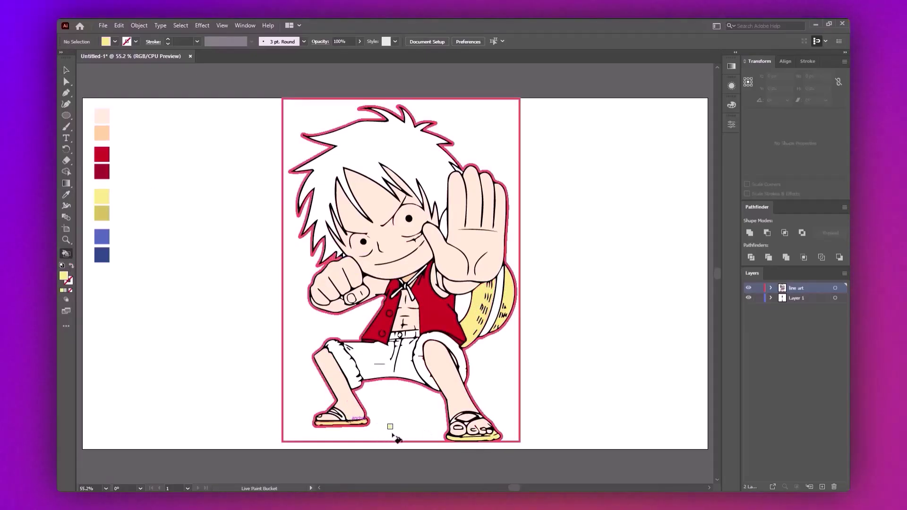
# Step: Set the fill to dark grey 2D2D2D and Live Paint the hair with it
pyautogui.press('i')
pyautogui.doubleClick(63, 263)
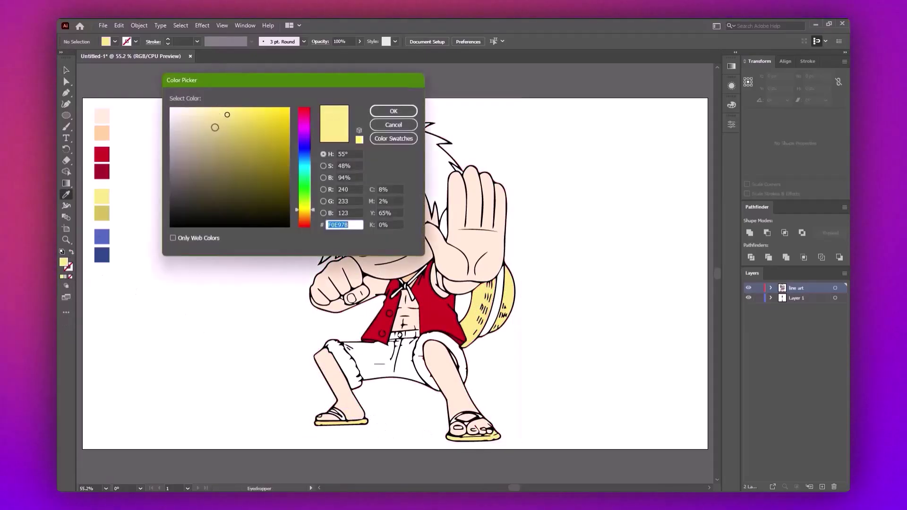
pyautogui.press('Return')
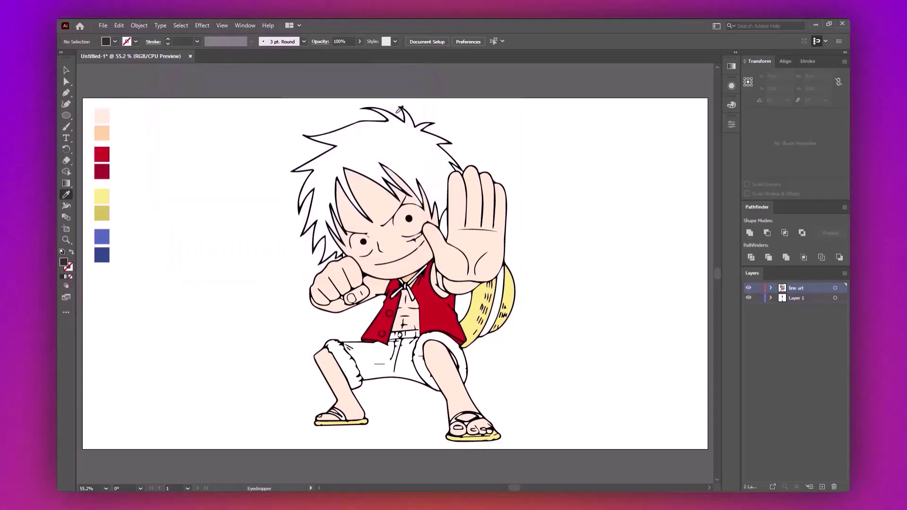
pyautogui.press('k')
pyautogui.click(417, 158)
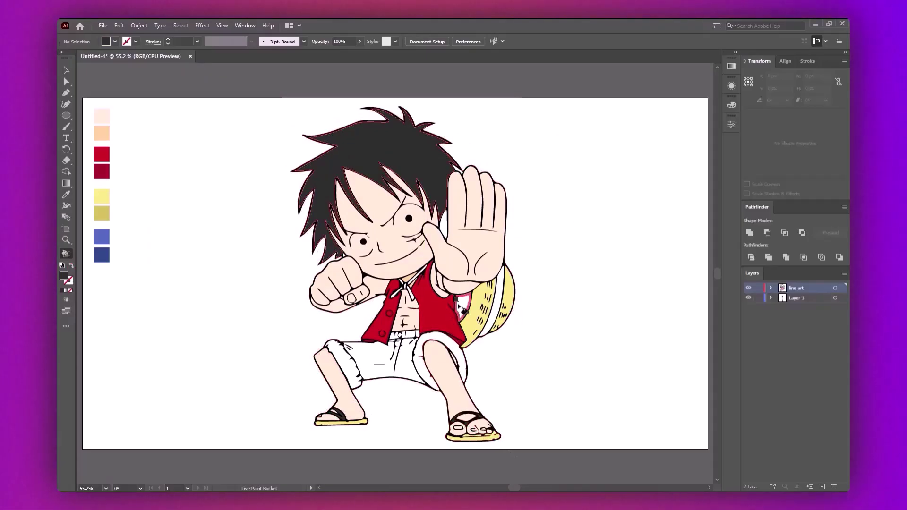
# Step: Sample the blue swatch and fill the shorts' rolled-up cuffs blue
pyautogui.press('i')
pyautogui.click(102, 236)
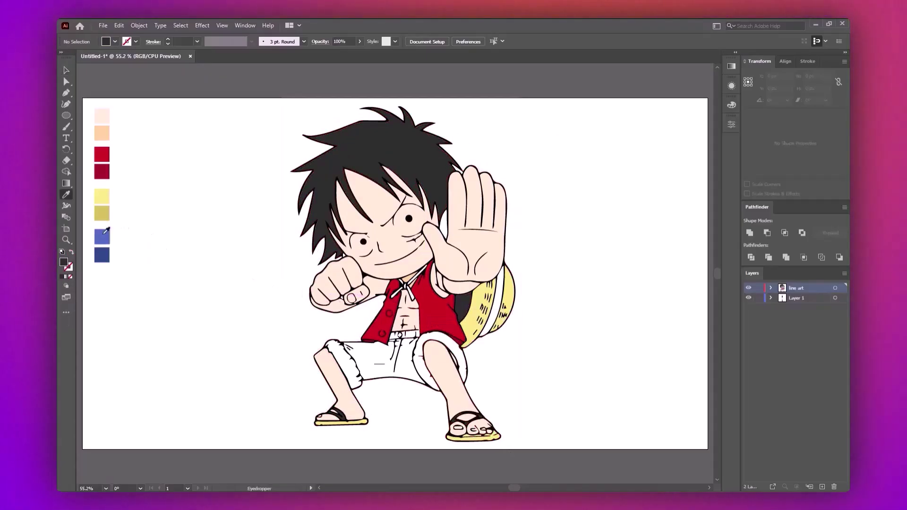
pyautogui.press('k')
pyautogui.click(454, 371)
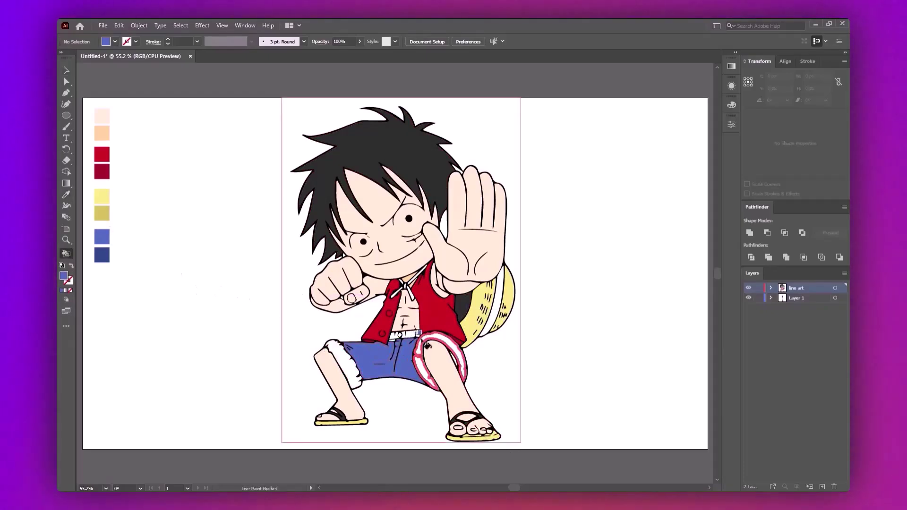
pyautogui.click(336, 361)
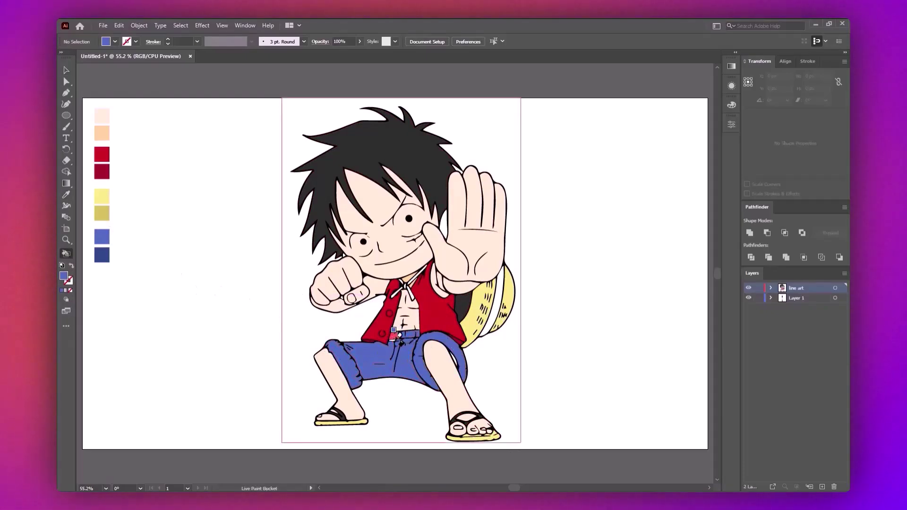
pyautogui.press('v')
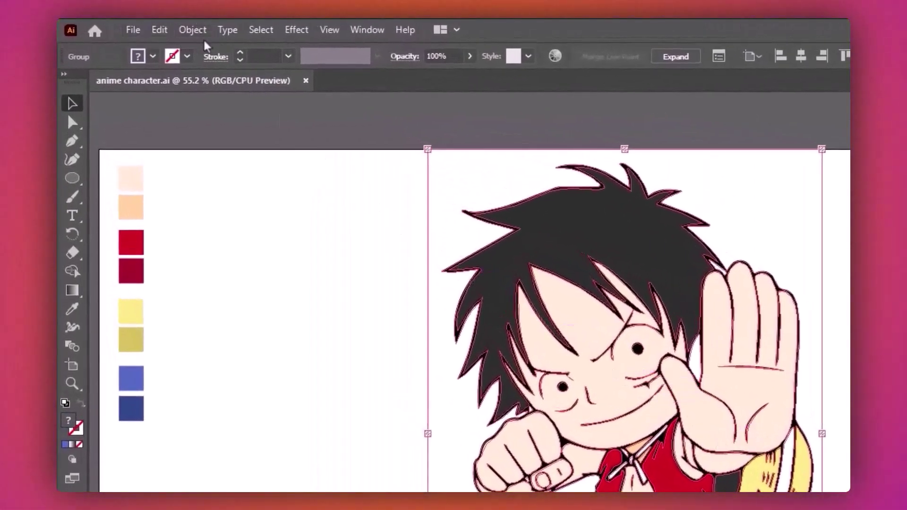
# Step: Expand the Live Paint group and isolate the face shape inside the nested line art group
pyautogui.click(194, 32)
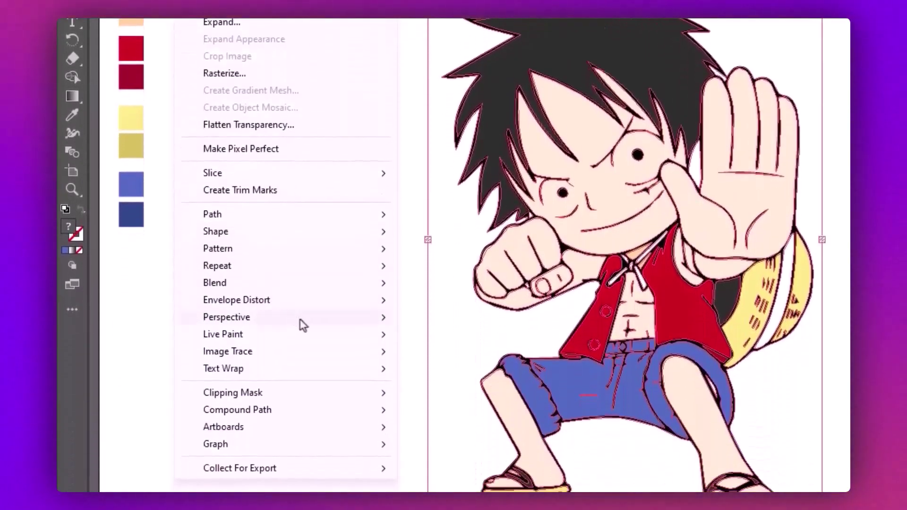
pyautogui.moveTo(223, 334)
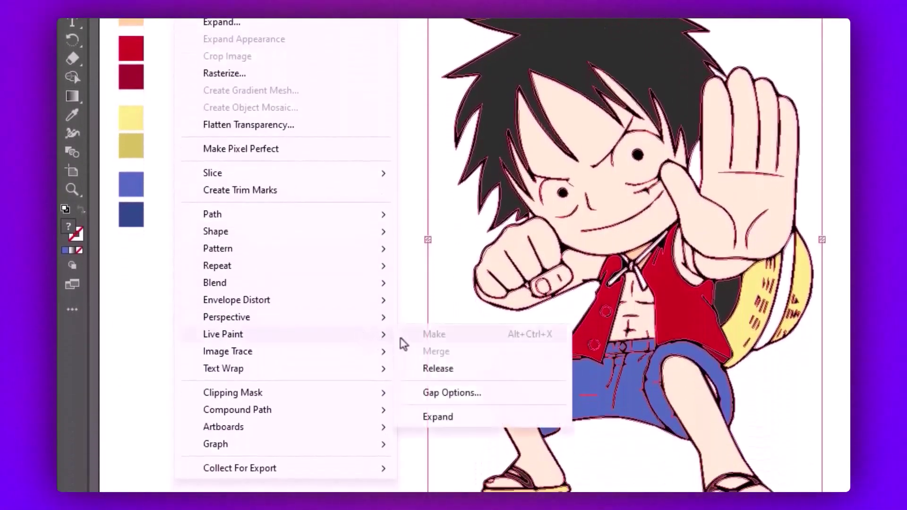
pyautogui.click(438, 417)
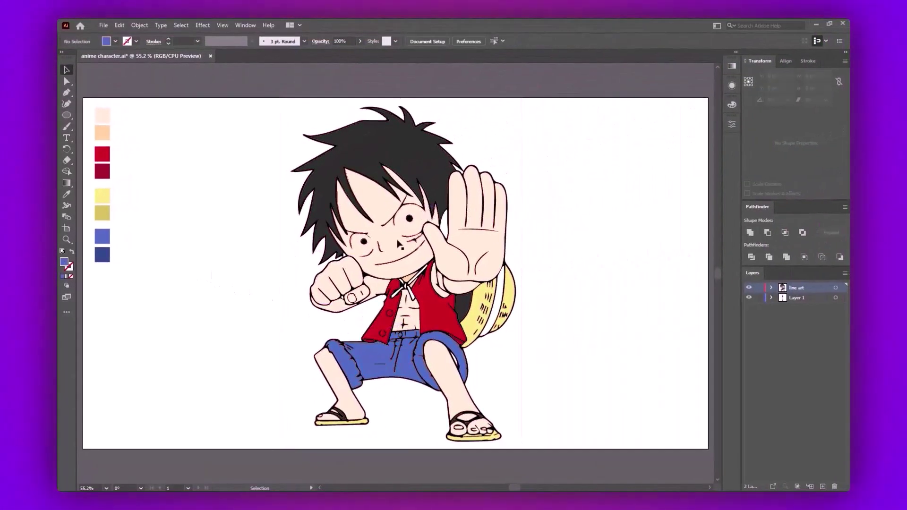
pyautogui.doubleClick(392, 244)
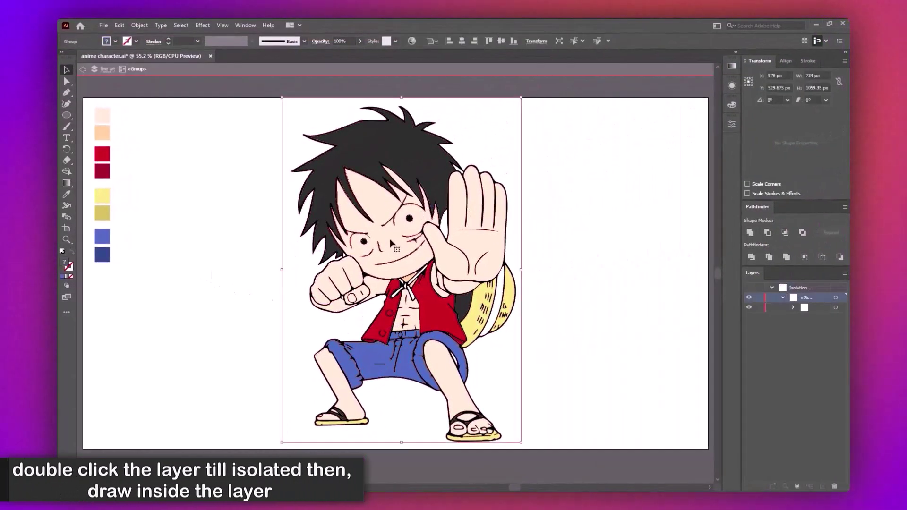
pyautogui.doubleClick(392, 244)
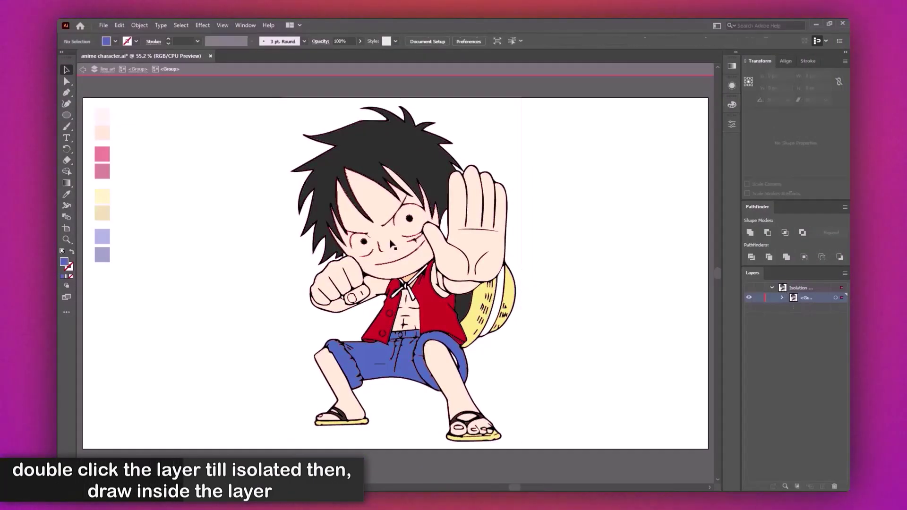
pyautogui.click(392, 243)
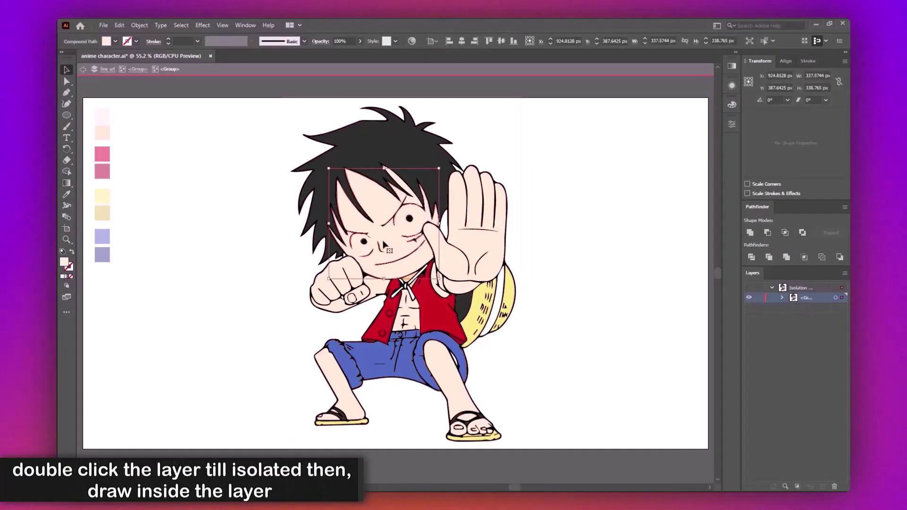
pyautogui.click(67, 286)
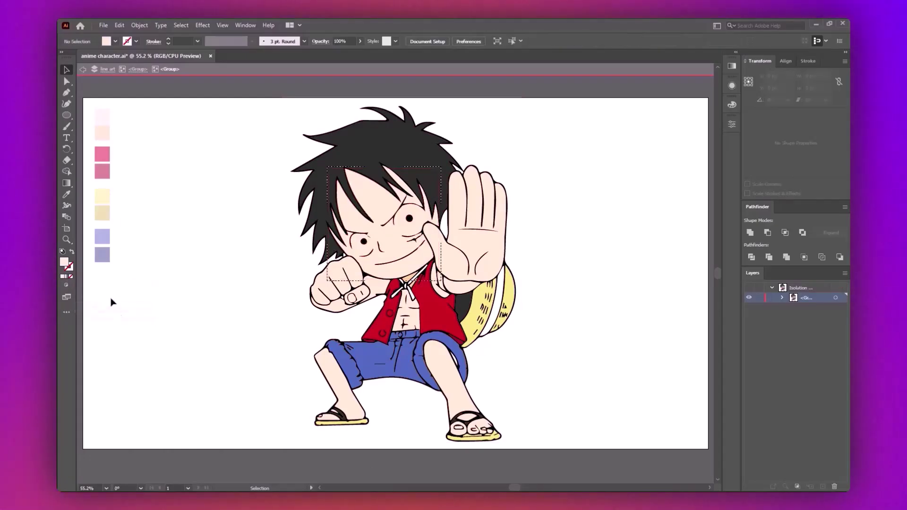
# Step: Set the fill to white FFFFFF and pen a closed white shape over the left eye
pyautogui.doubleClick(66, 265)
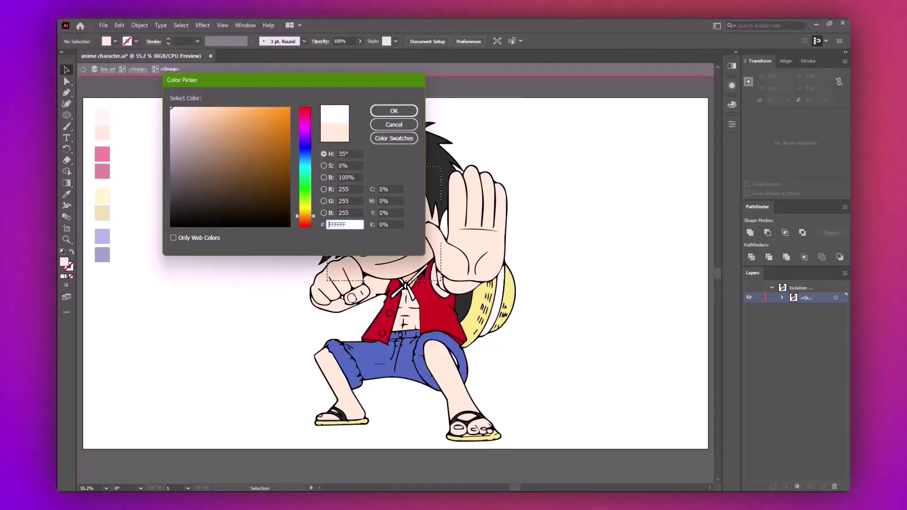
pyautogui.click(388, 110)
pyautogui.press('p')
pyautogui.scroll(5, 332, 305)
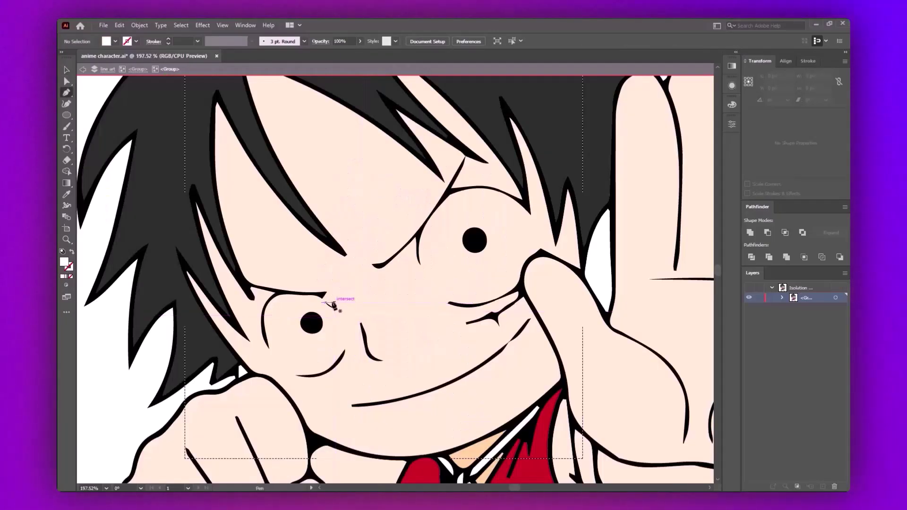
pyautogui.click(326, 295)
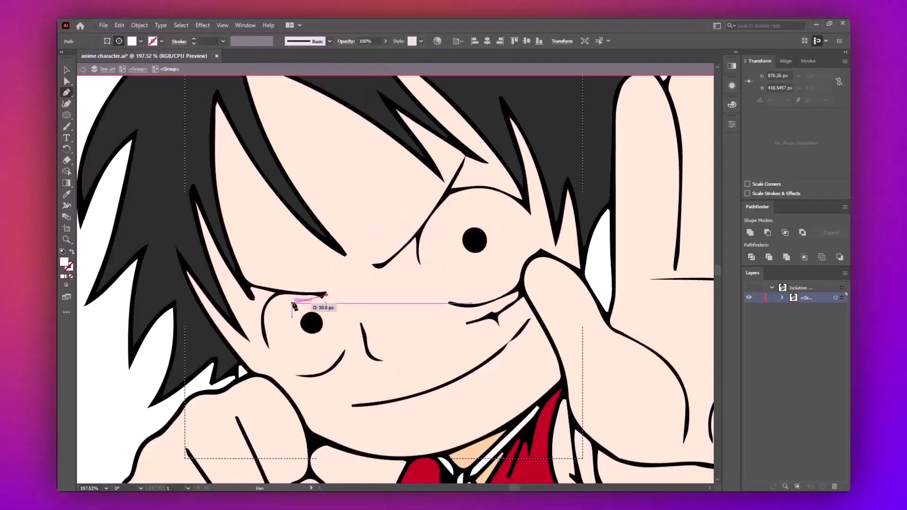
pyautogui.moveTo(266, 311); pyautogui.dragTo(265, 349)
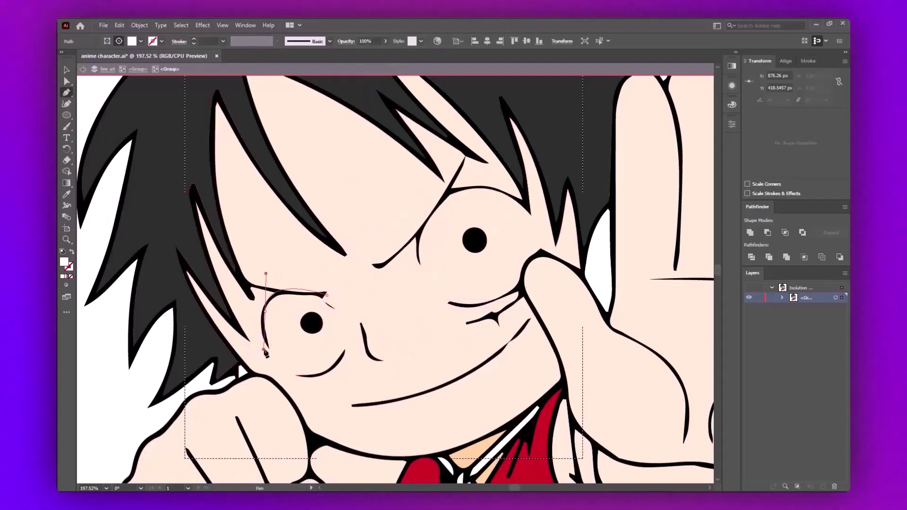
pyautogui.moveTo(296, 375)
pyautogui.mouseDown()
pyautogui.moveTo(320, 379)
pyautogui.moveTo(348, 332)
pyautogui.mouseUp()
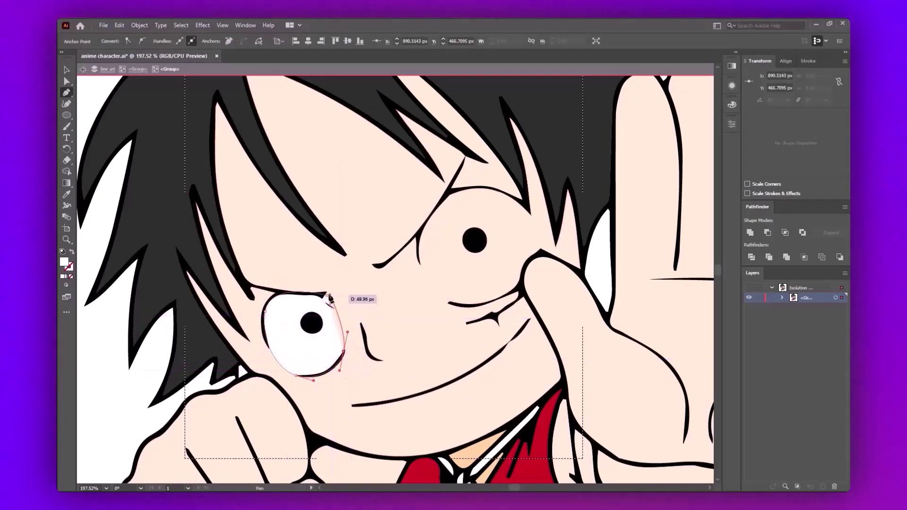
pyautogui.click(327, 295)
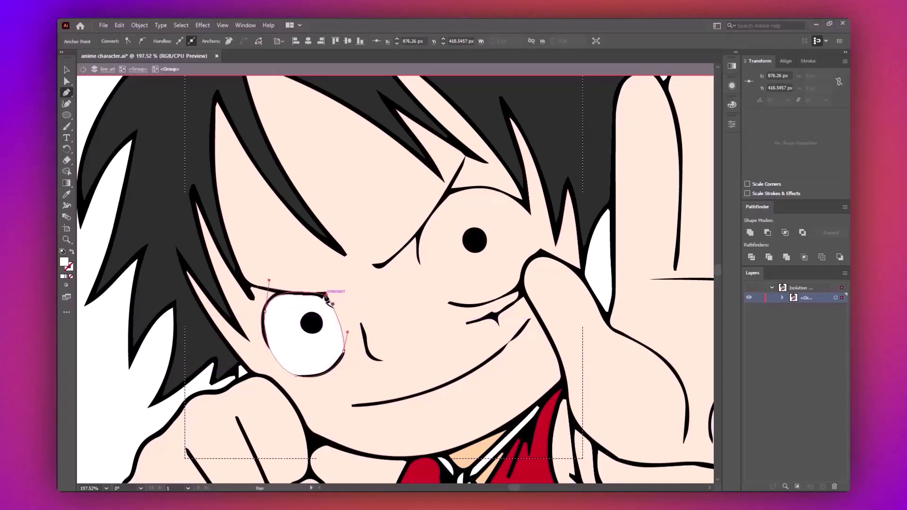
pyautogui.press('v')
pyautogui.click(395, 290)
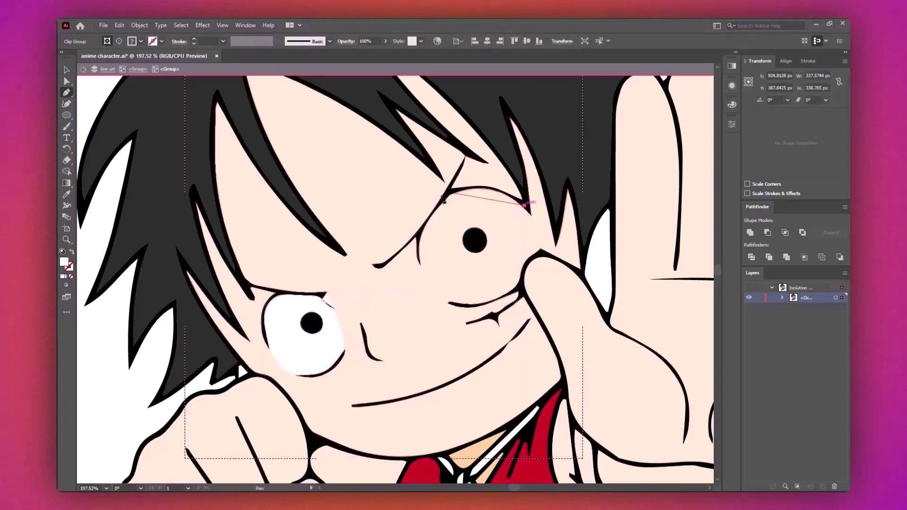
# Step: Draw the right eye white, then exit isolation and fit the artboard in view
pyautogui.moveTo(432, 212); pyautogui.dragTo(409, 264)
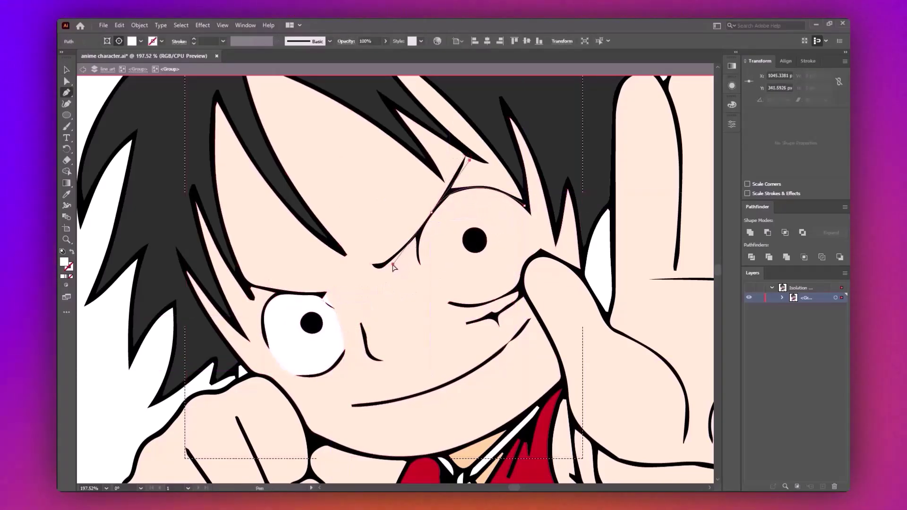
pyautogui.moveTo(447, 302); pyautogui.dragTo(449, 306)
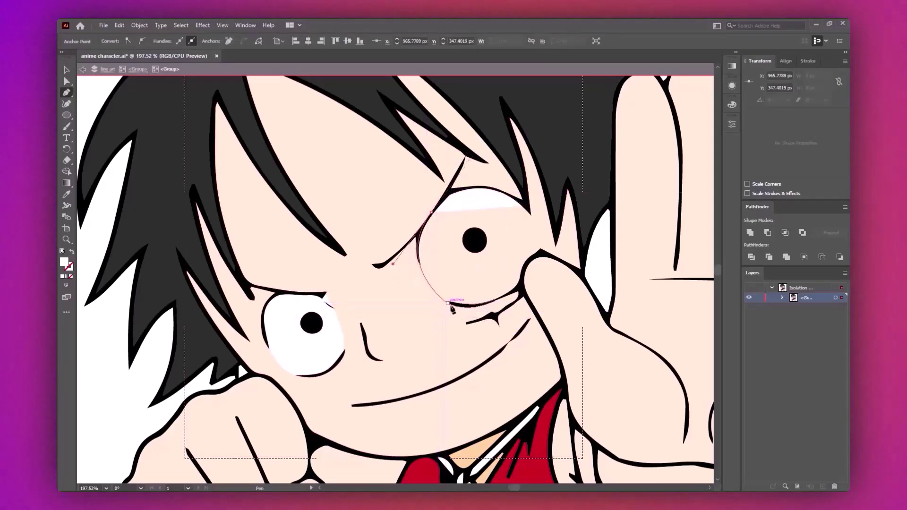
pyautogui.moveTo(524, 283); pyautogui.dragTo(543, 253)
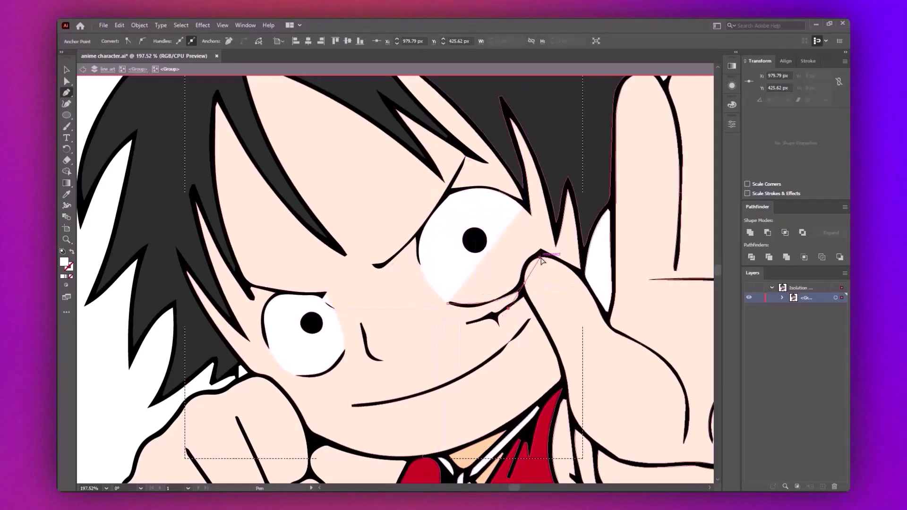
pyautogui.moveTo(524, 207); pyautogui.dragTo(527, 212)
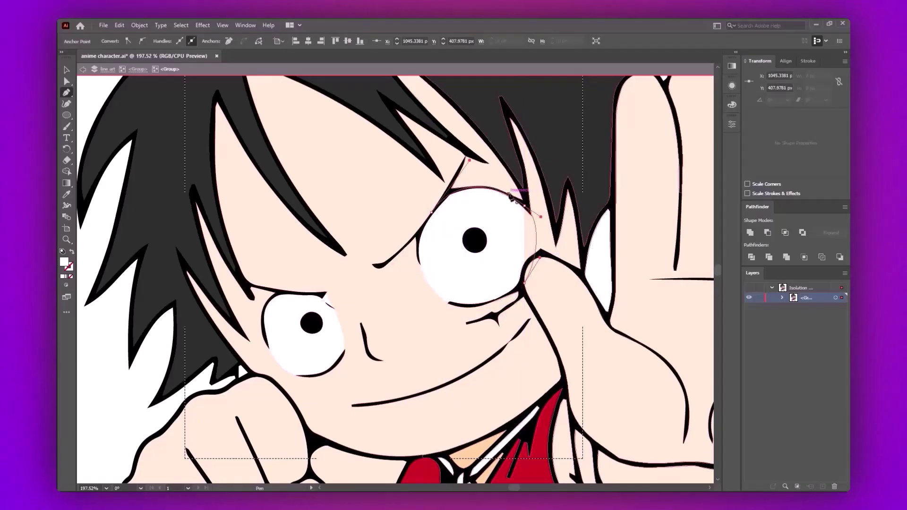
pyautogui.press('v')
pyautogui.press('Escape')
pyautogui.hotkey('ctrl', '0')
pyautogui.doubleClick(455, 360)
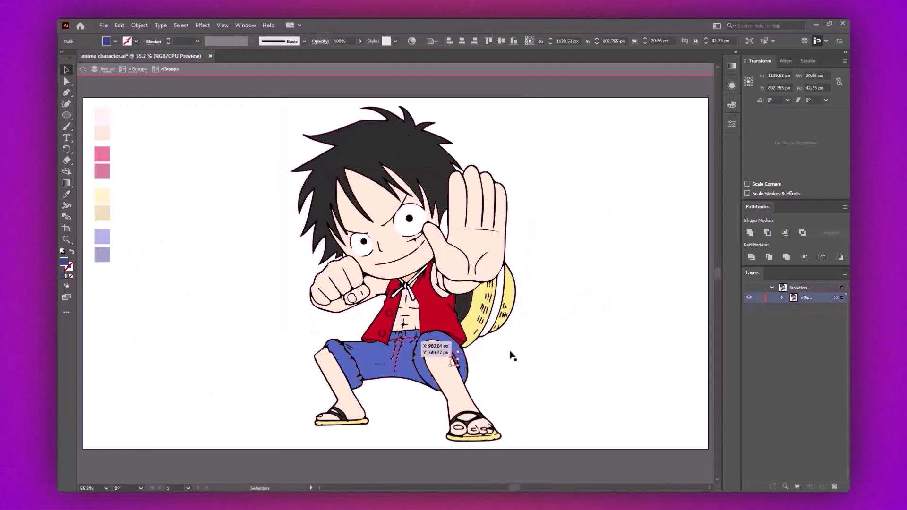
# Step: Isolate the raised hand in Draw Inside mode with the darker skin tone selected
pyautogui.doubleClick(478, 252)
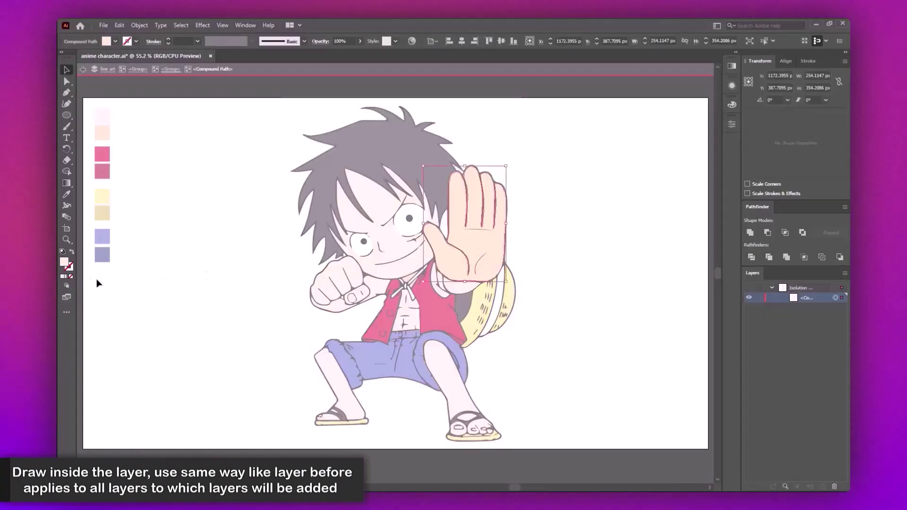
pyautogui.click(109, 308)
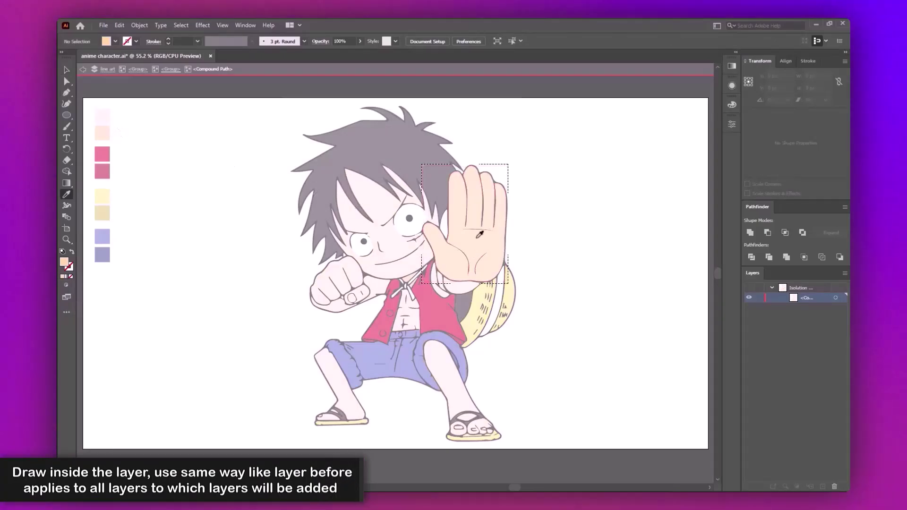
pyautogui.click(523, 142)
pyautogui.click(536, 207)
pyautogui.click(533, 297)
# Step: Draw the darker peach shading band along the hand's right edge and bottom
pyautogui.click(529, 386)
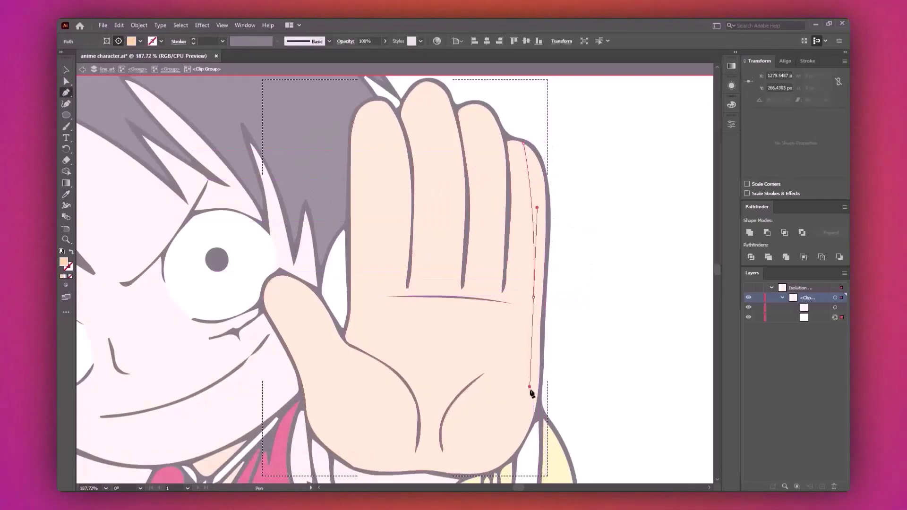
pyautogui.click(521, 445)
pyautogui.moveTo(517, 461)
pyautogui.mouseDown()
pyautogui.moveTo(543, 381)
pyautogui.moveTo(420, 379)
pyautogui.mouseUp()
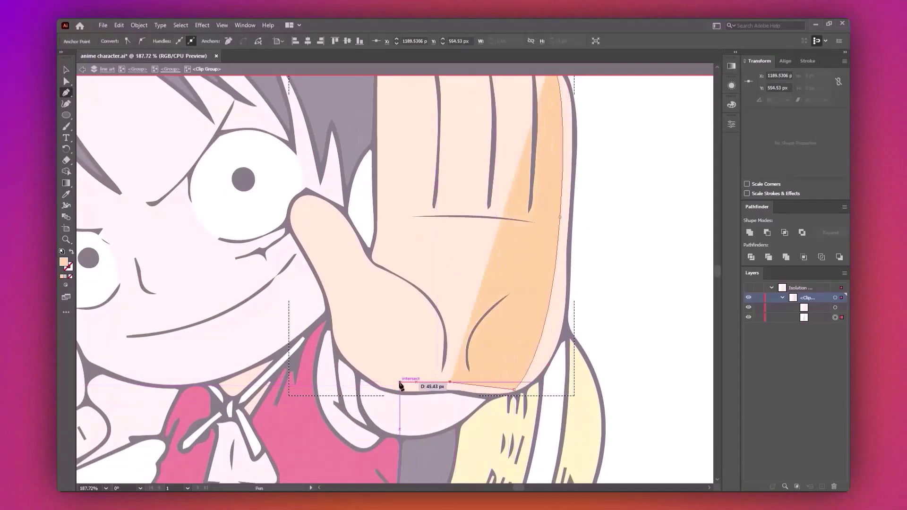
pyautogui.click(352, 371)
pyautogui.click(397, 445)
pyautogui.click(626, 298)
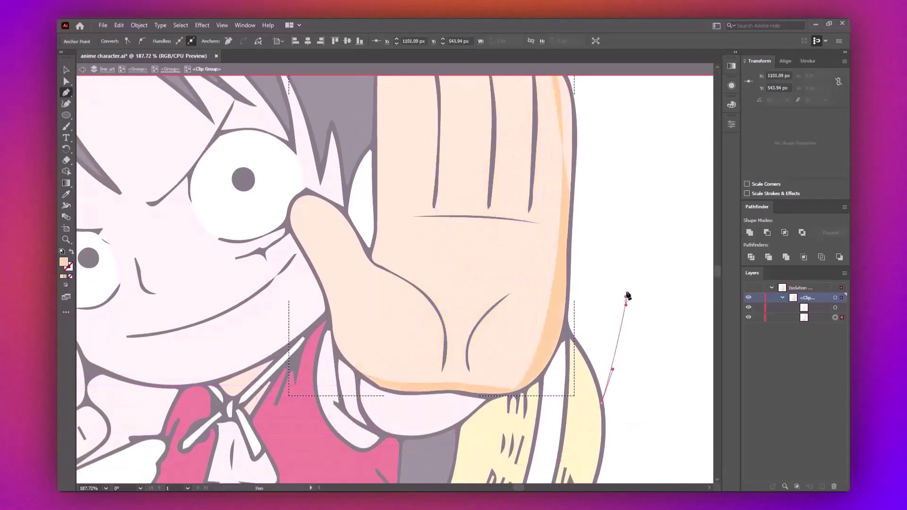
pyautogui.moveTo(624, 265); pyautogui.dragTo(624, 344)
pyautogui.moveTo(618, 190); pyautogui.dragTo(619, 174)
pyautogui.click(568, 128)
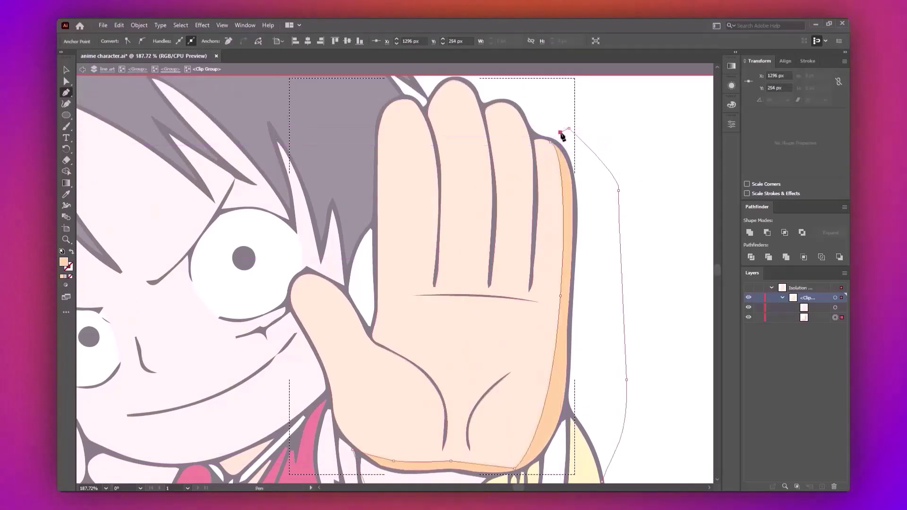
# Step: Deselect the shading, then select it with Direct Selection to adjust its points
pyautogui.press('ctrl')
pyautogui.keyDown('ctrl'); pyautogui.click(608, 110); pyautogui.keyUp('ctrl')
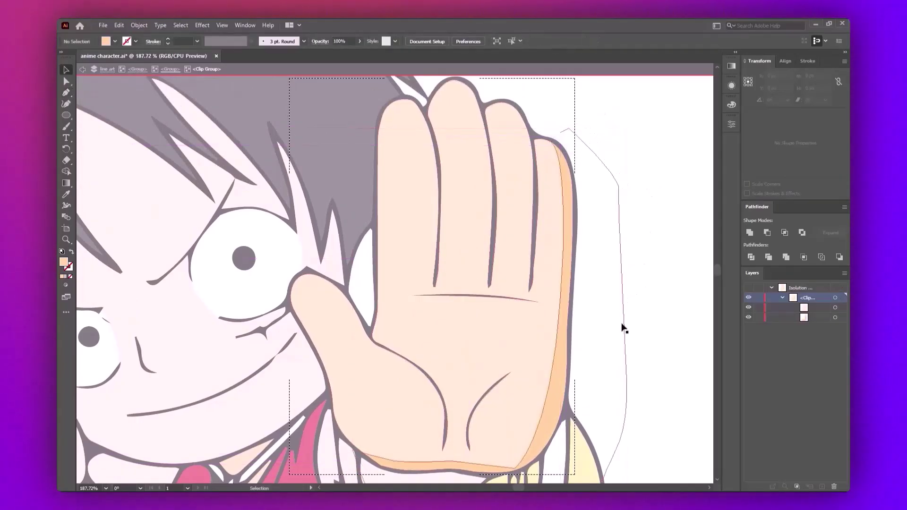
pyautogui.scroll(-3, 622, 328)
pyautogui.scroll(-2, 531, 382)
pyautogui.press('a')
pyautogui.click(527, 377)
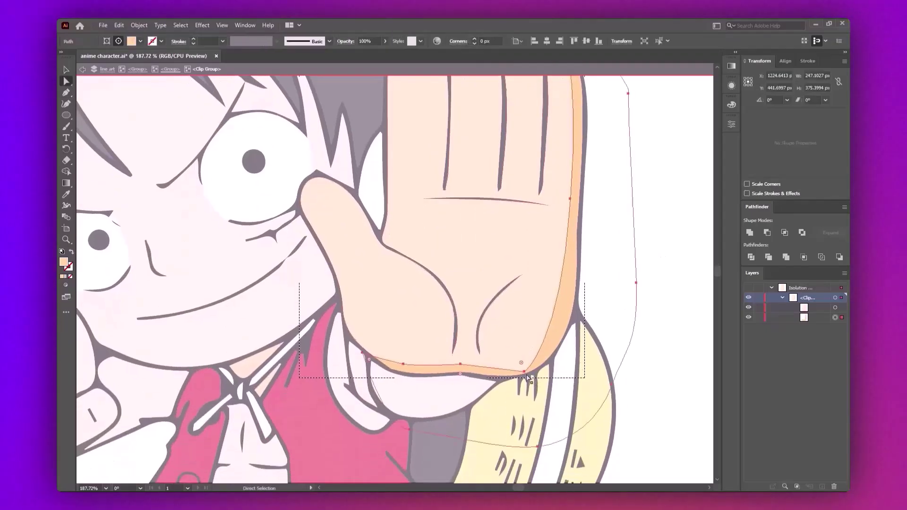
# Step: Draw a darker peach shading shape down the finger from its fingertip
pyautogui.scroll(4, 576, 157)
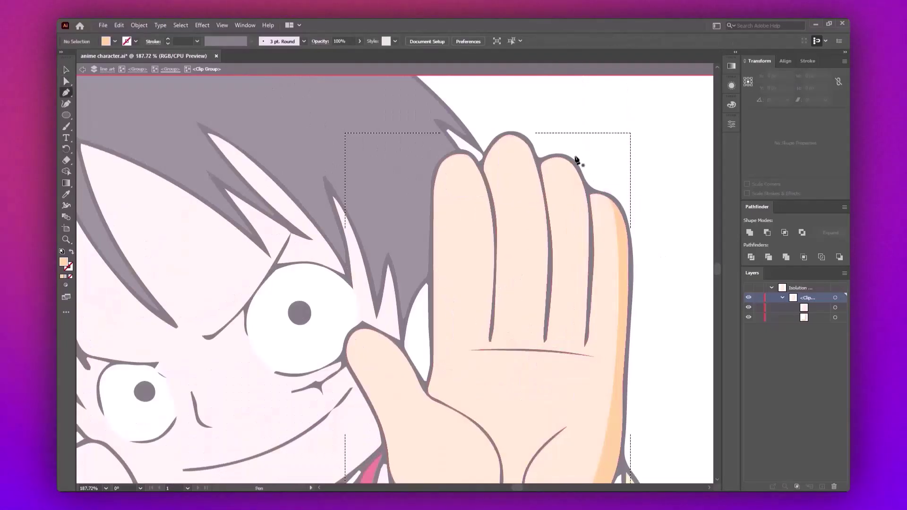
pyautogui.press('p')
pyautogui.click(565, 158)
pyautogui.moveTo(578, 380); pyautogui.dragTo(573, 410)
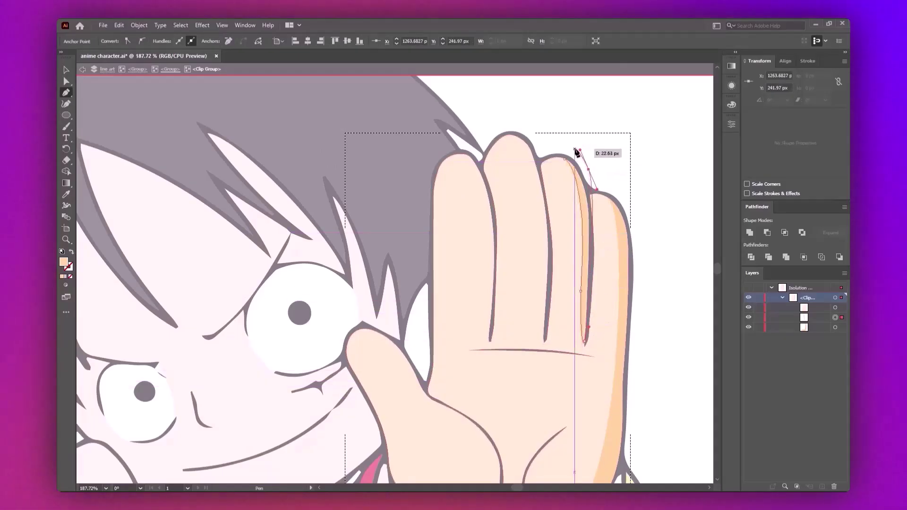
pyautogui.click(565, 158)
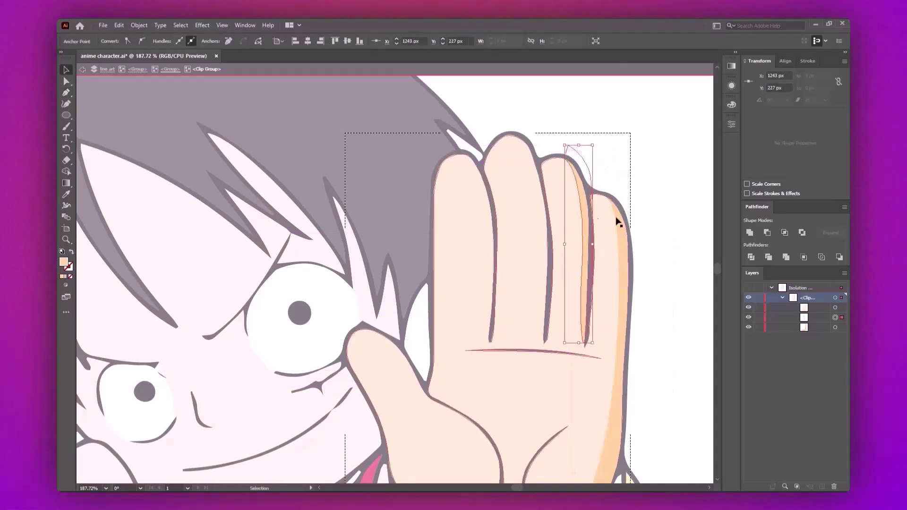
pyautogui.press('v')
pyautogui.click(511, 203)
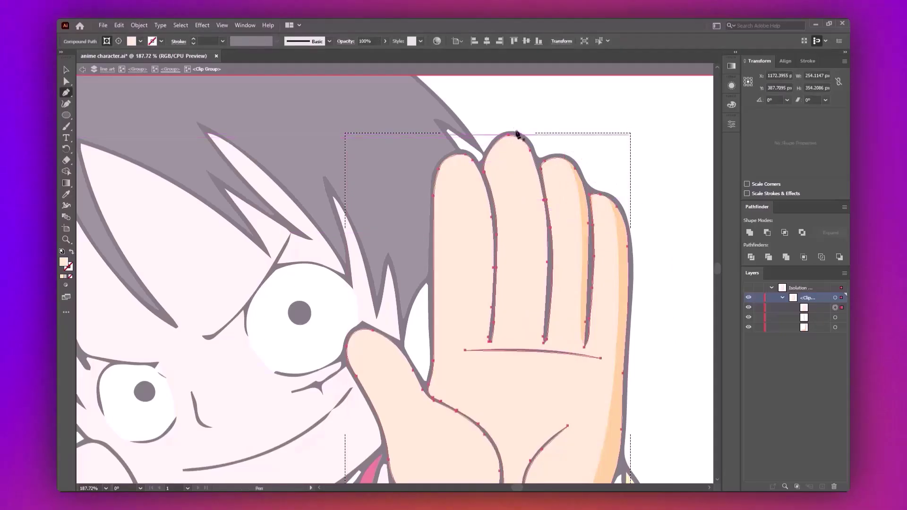
# Step: Draw shading down the next finger from its top and back to the fingertip
pyautogui.click(512, 126)
pyautogui.moveTo(545, 324); pyautogui.dragTo(543, 363)
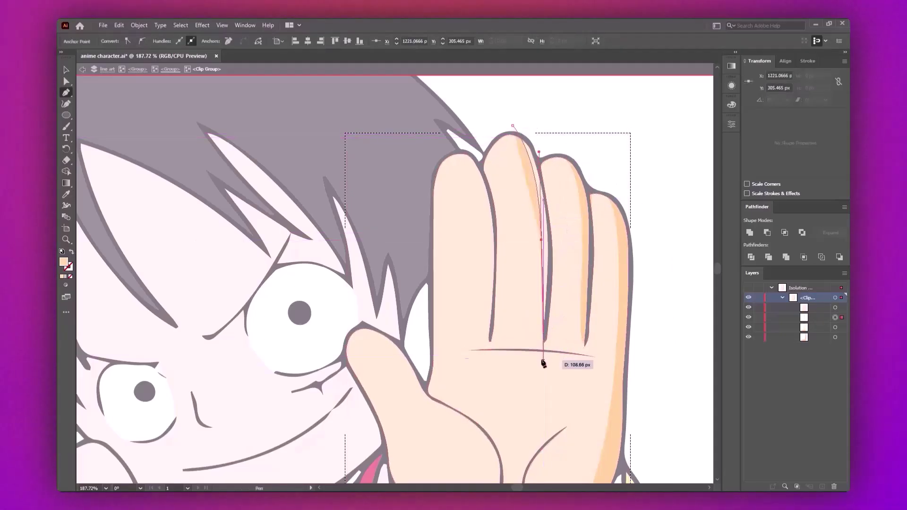
pyautogui.moveTo(539, 144); pyautogui.dragTo(518, 122)
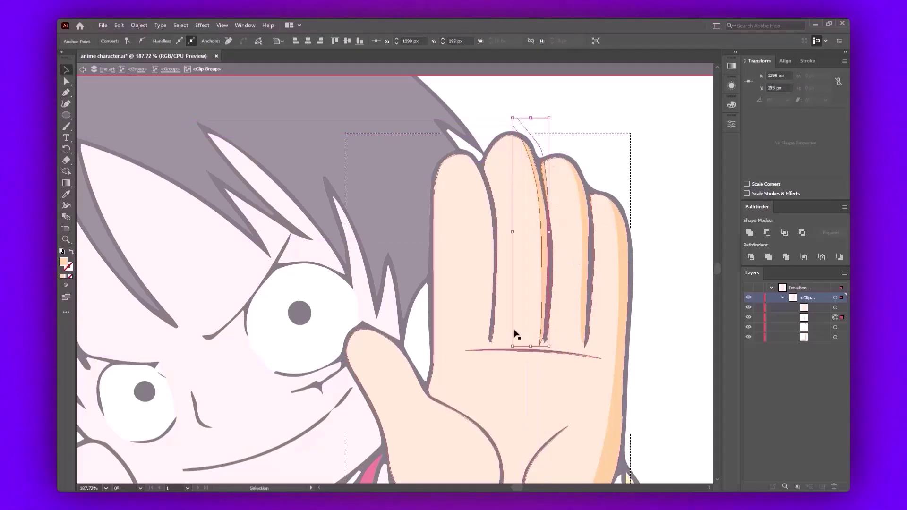
pyautogui.press('v')
pyautogui.click(658, 344)
pyautogui.click(547, 168)
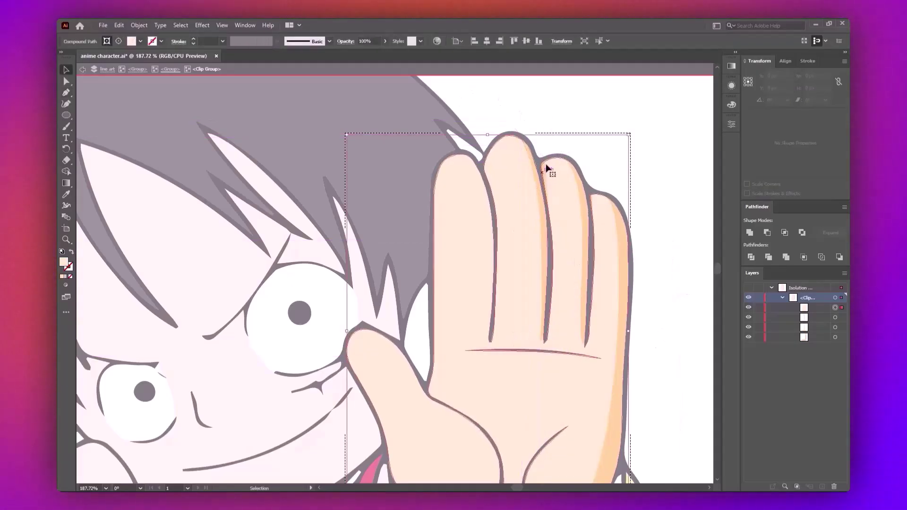
# Step: Adjust a finger shading point, then draw shading along the first finger's edge
pyautogui.click(835, 317)
pyautogui.press('a')
pyautogui.click(538, 145)
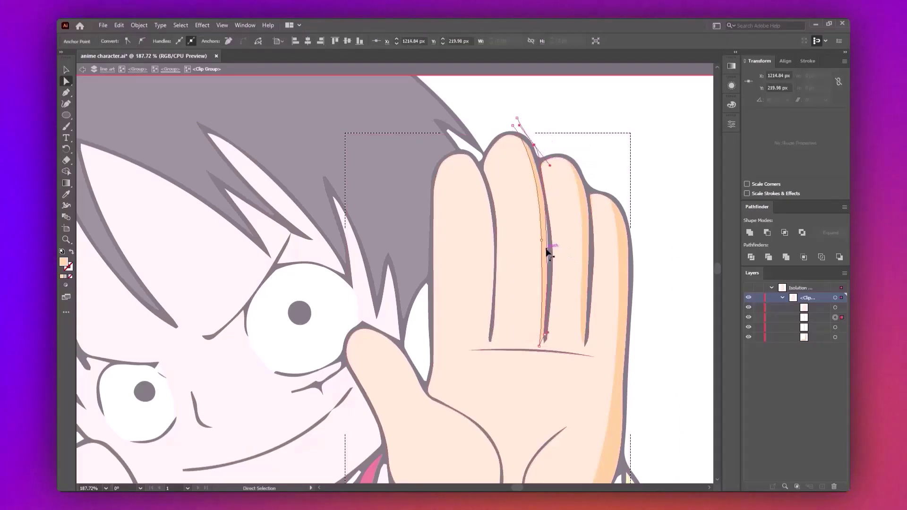
pyautogui.press('p')
pyautogui.click(464, 146)
pyautogui.moveTo(489, 267)
pyautogui.mouseDown()
pyautogui.moveTo(487, 326)
pyautogui.moveTo(512, 234)
pyautogui.moveTo(496, 231)
pyautogui.mouseUp()
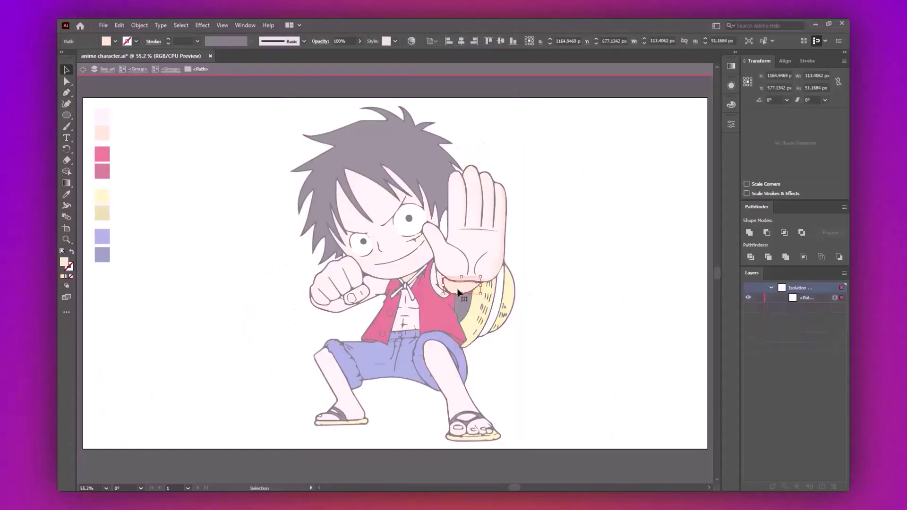
# Step: In Draw Inside mode, sample the darker peach colour and draw curved shading beside the eye
pyautogui.click(66, 287)
pyautogui.click(105, 309)
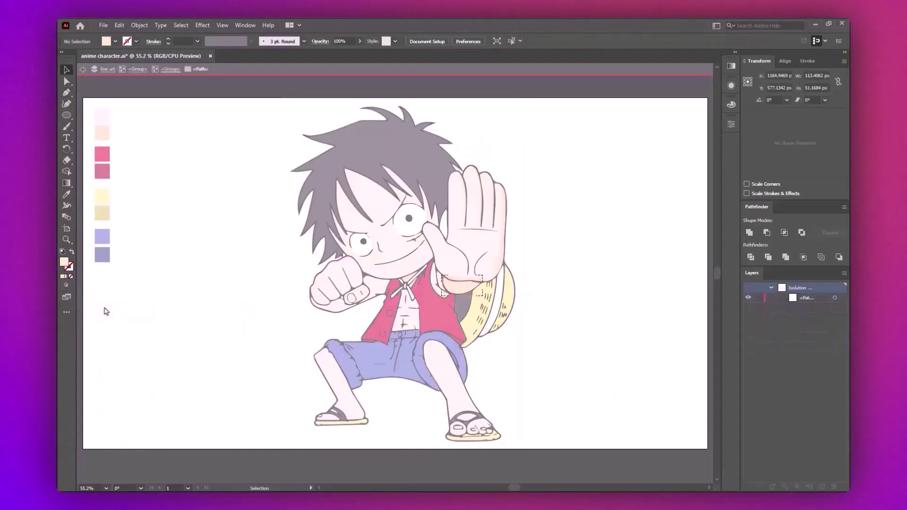
pyautogui.click(103, 131)
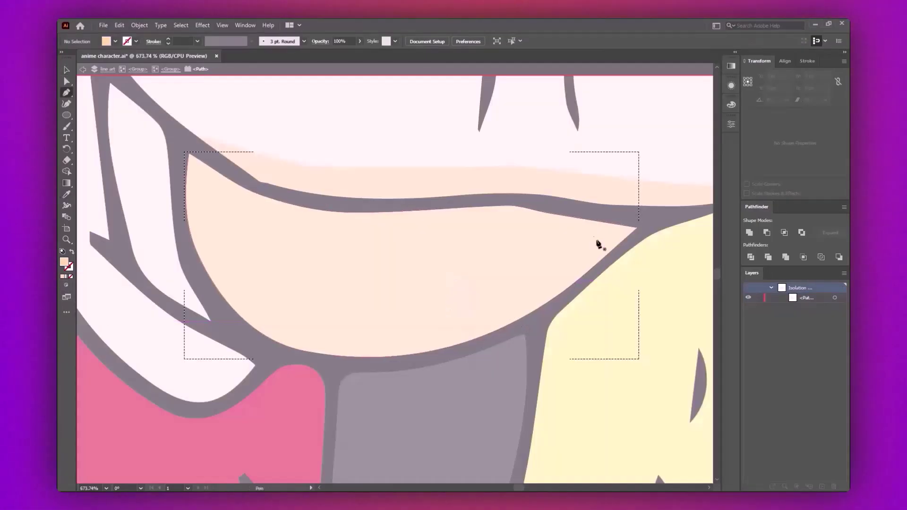
pyautogui.click(371, 206)
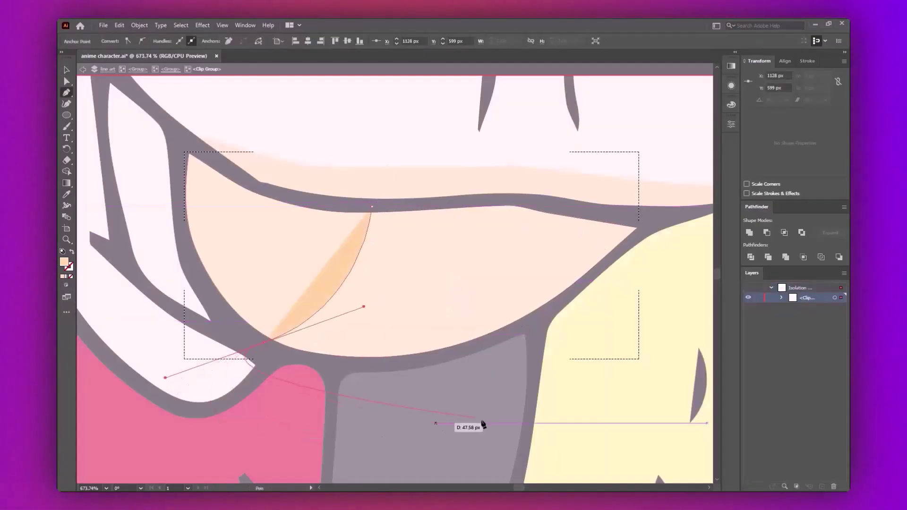
pyautogui.moveTo(536, 415); pyautogui.dragTo(586, 405)
pyautogui.moveTo(666, 219); pyautogui.dragTo(461, 171)
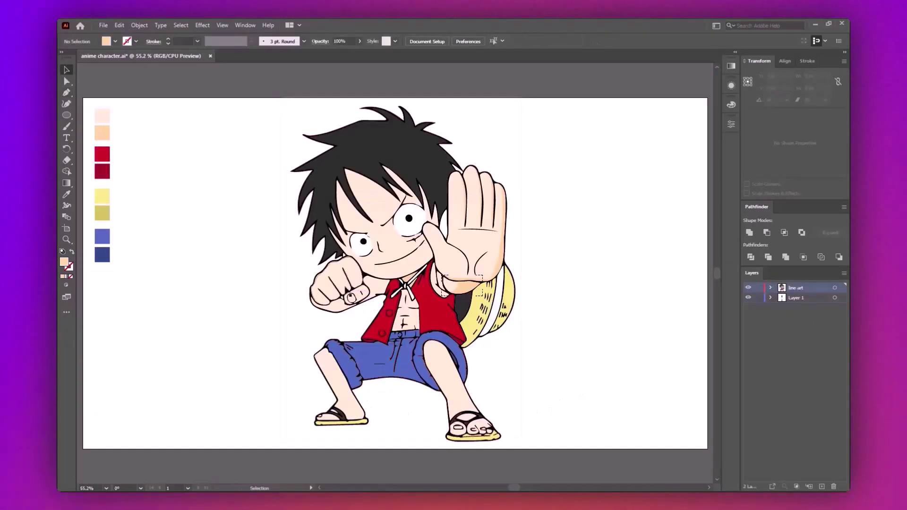
# Step: Enter the fist group in Draw Inside mode and sample the darker peach colour
pyautogui.doubleClick(338, 281)
pyautogui.click(67, 285)
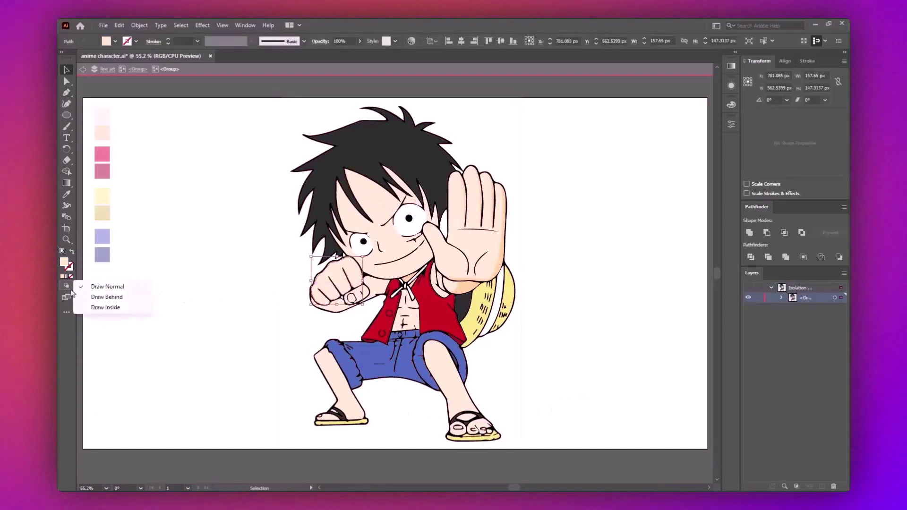
pyautogui.click(111, 309)
pyautogui.press('i')
pyautogui.click(111, 132)
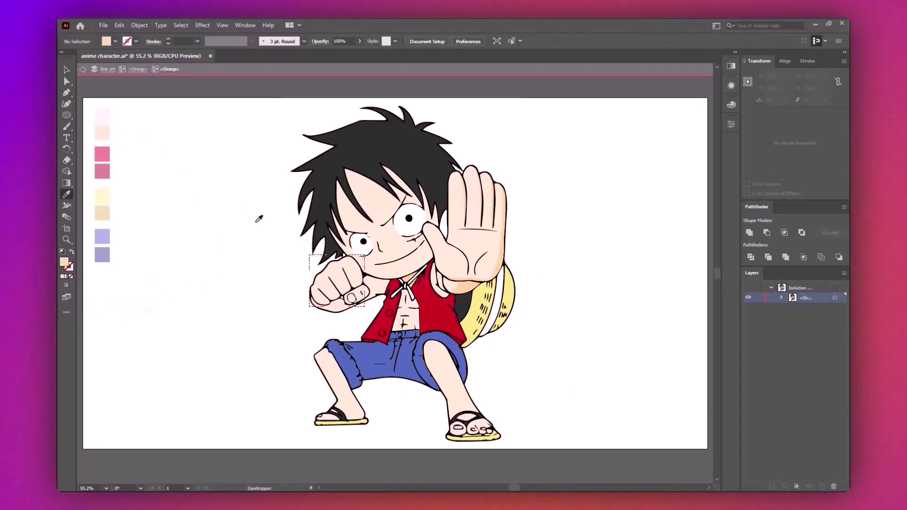
# Step: Draw the shading band across the knuckles and down the fist, then close the shape
pyautogui.click(558, 177)
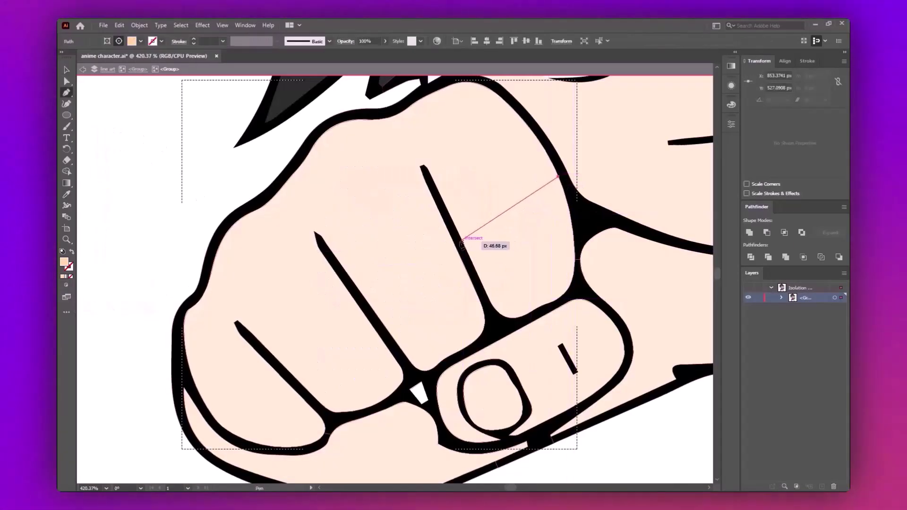
pyautogui.moveTo(460, 240); pyautogui.dragTo(386, 213)
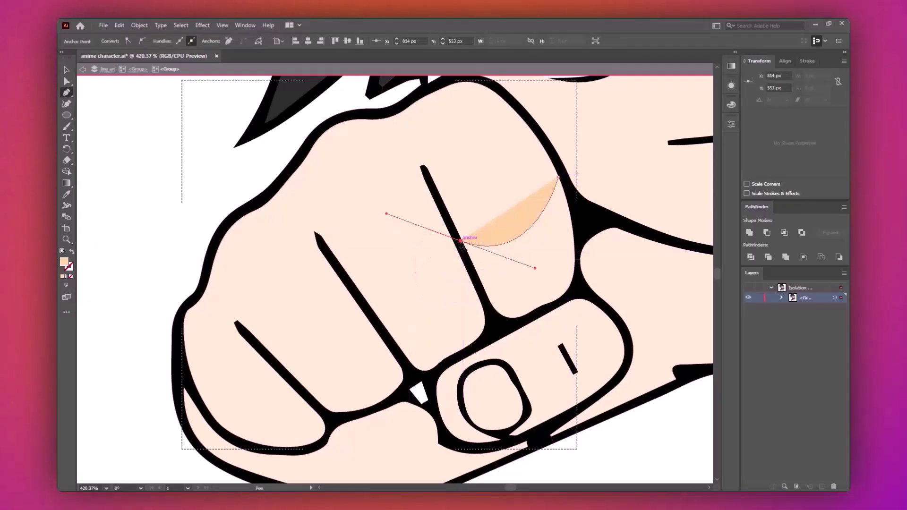
pyautogui.moveTo(371, 313)
pyautogui.mouseDown()
pyautogui.moveTo(309, 296)
pyautogui.moveTo(270, 320)
pyautogui.mouseUp()
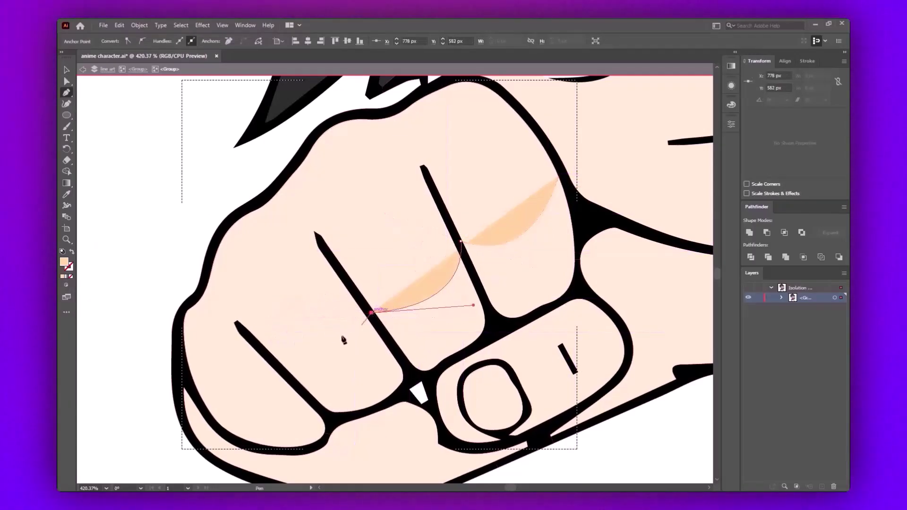
pyautogui.moveTo(288, 374); pyautogui.dragTo(258, 381)
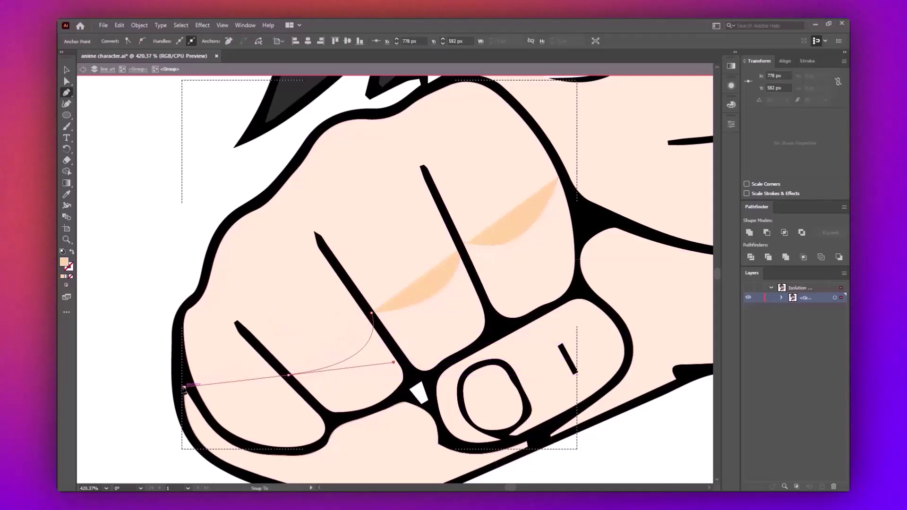
pyautogui.moveTo(250, 437); pyautogui.dragTo(233, 422)
pyautogui.scroll(-2, 253, 441)
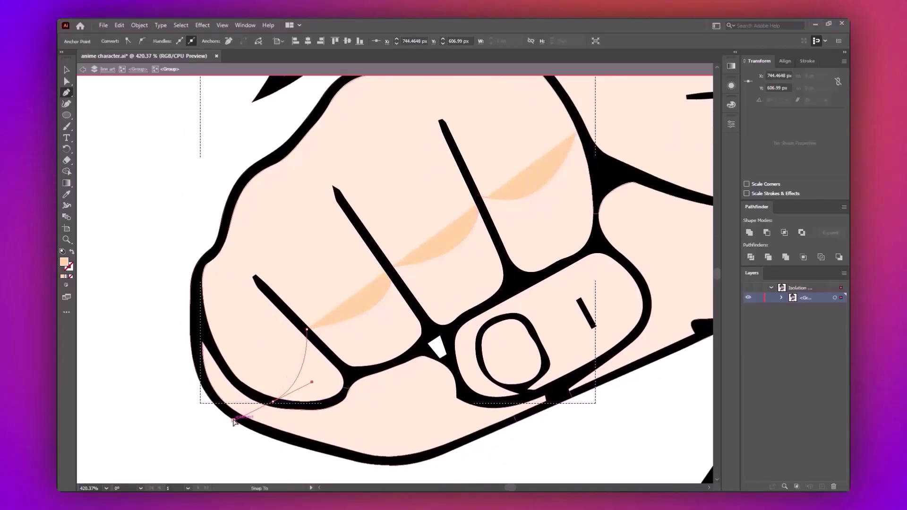
pyautogui.moveTo(367, 454); pyautogui.dragTo(374, 446)
pyautogui.moveTo(397, 397); pyautogui.dragTo(407, 389)
pyautogui.moveTo(529, 285); pyautogui.dragTo(531, 285)
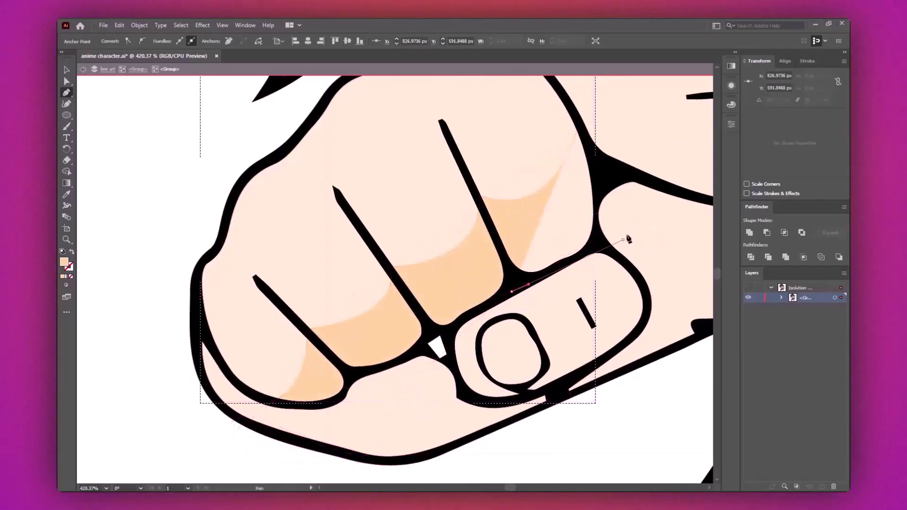
pyautogui.click(623, 239)
pyautogui.moveTo(620, 151); pyautogui.dragTo(593, 119)
# Step: Draw a darker peach shading shape below the fist's thumb
pyautogui.hotkey('ctrl', '0')
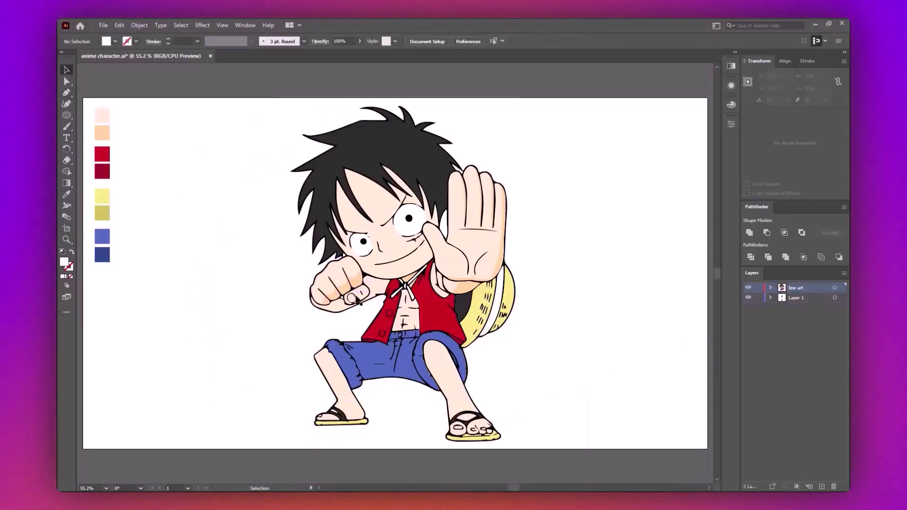
pyautogui.press('v')
pyautogui.click(360, 304)
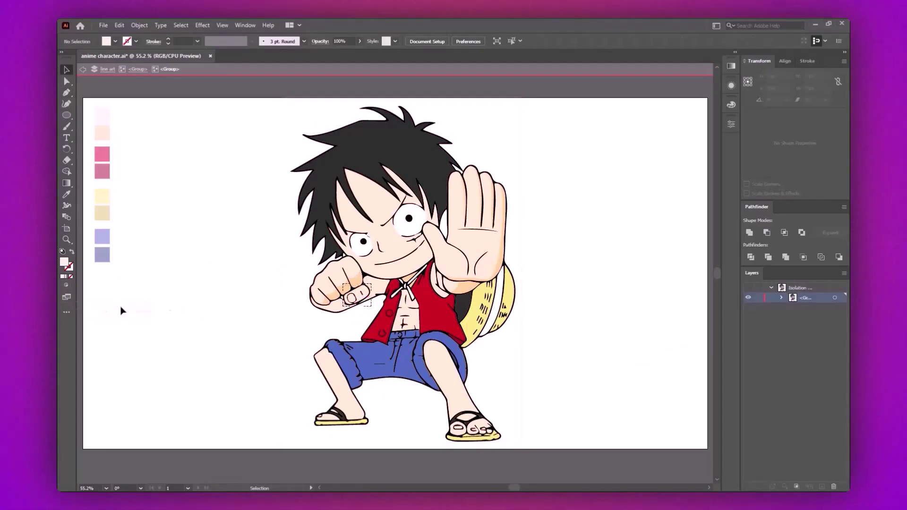
pyautogui.hotkey('ctrl', '=')
pyautogui.press('p')
pyautogui.click(601, 297)
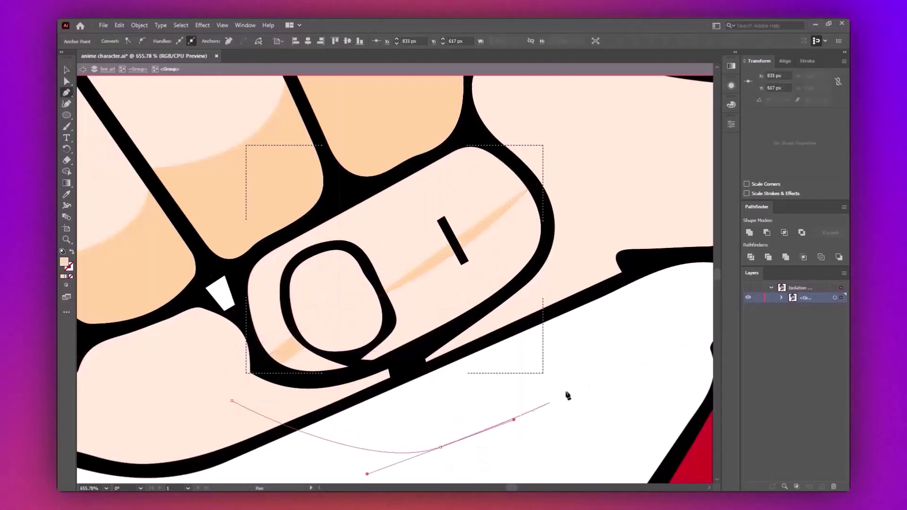
pyautogui.moveTo(565, 184); pyautogui.dragTo(556, 183)
# Step: Add a second darker peach shading shape across the thumbnail
pyautogui.hotkey('ctrl', '0')
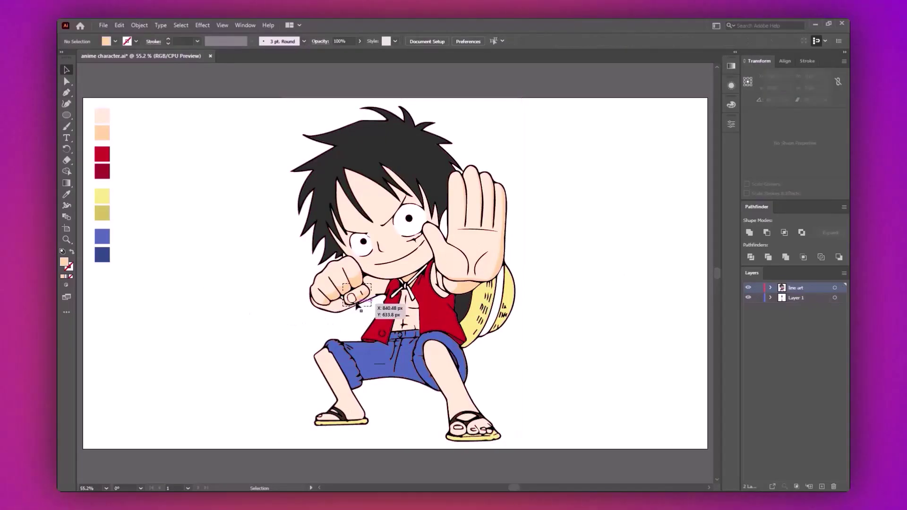
pyautogui.press('v')
pyautogui.hotkey('ctrl', '=')
pyautogui.press('p')
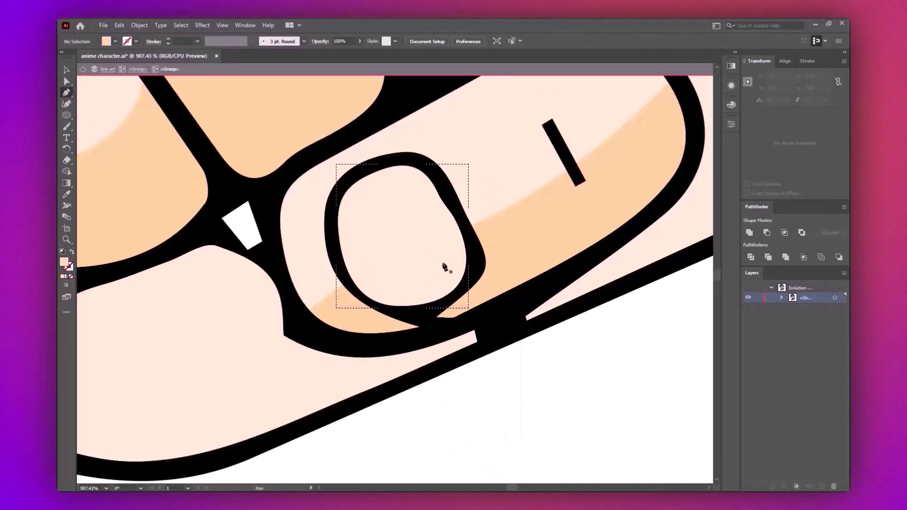
pyautogui.click(466, 230)
pyautogui.click(304, 304)
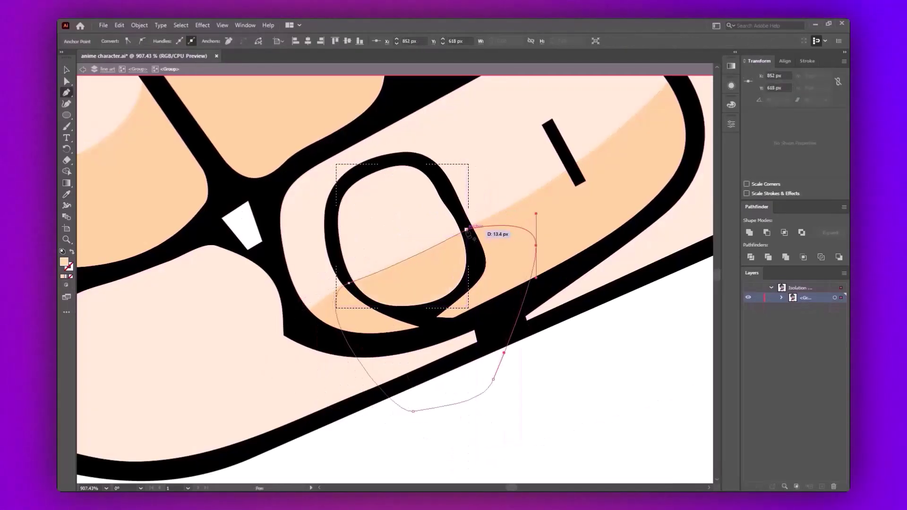
pyautogui.hotkey('ctrl', '0')
pyautogui.press('v')
# Step: Set the fill to a dark grey shadow colour in the Color Picker
pyautogui.click(67, 285)
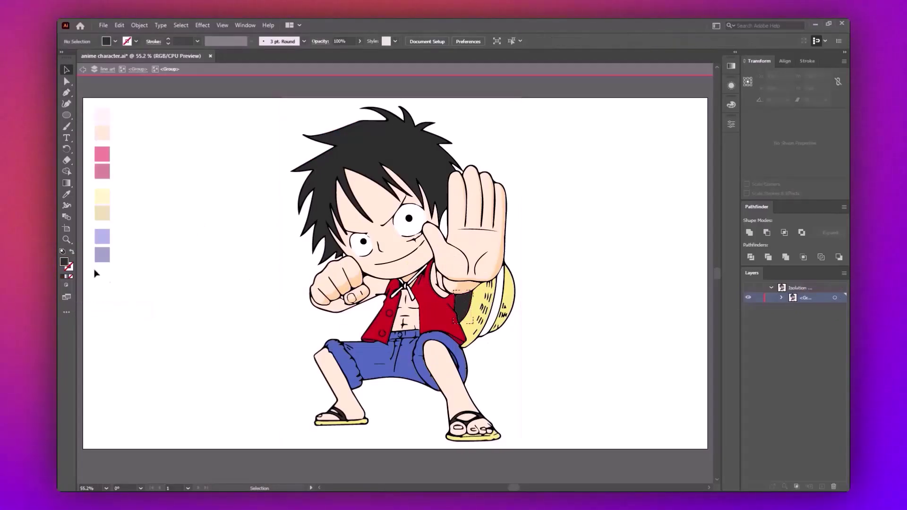
pyautogui.doubleClick(63, 262)
pyautogui.press('Return')
pyautogui.scroll(5, 477, 311)
# Step: Draw a curved dark grey shadow shape in the gap between vest and straw hat
pyautogui.press('p')
pyautogui.click(407, 150)
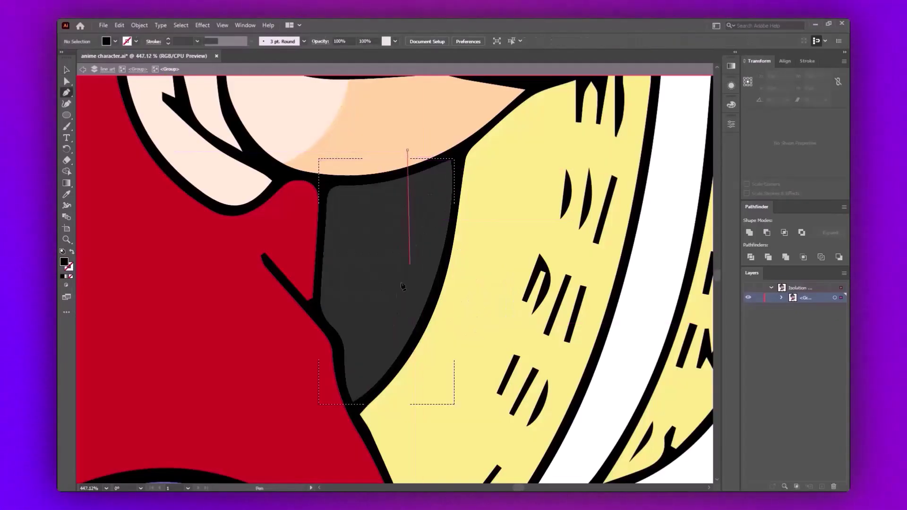
pyautogui.moveTo(328, 385); pyautogui.dragTo(238, 452)
pyautogui.moveTo(203, 281); pyautogui.dragTo(207, 263)
pyautogui.click(408, 151)
pyautogui.hotkey('ctrl', '0')
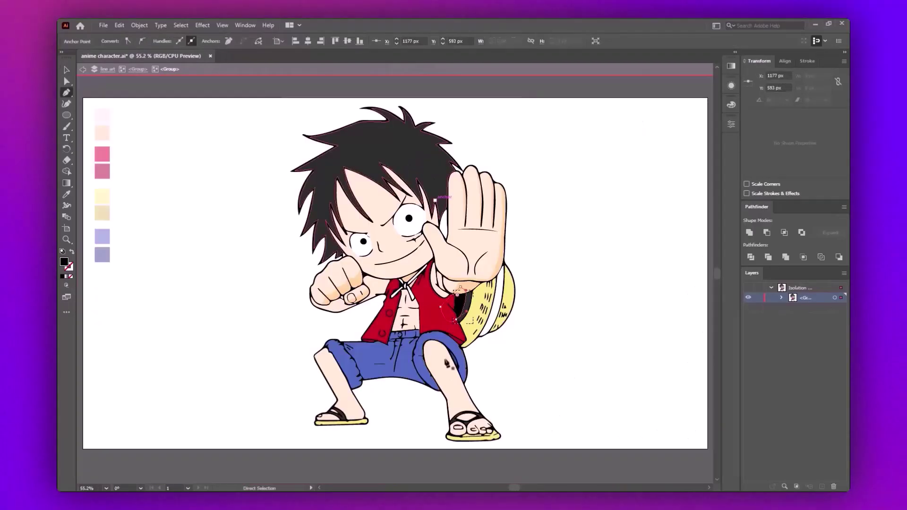
# Step: In Draw Inside mode on the leg, draw darker peach shading where the thigh meets the shorts
pyautogui.press('v')
pyautogui.click(106, 307)
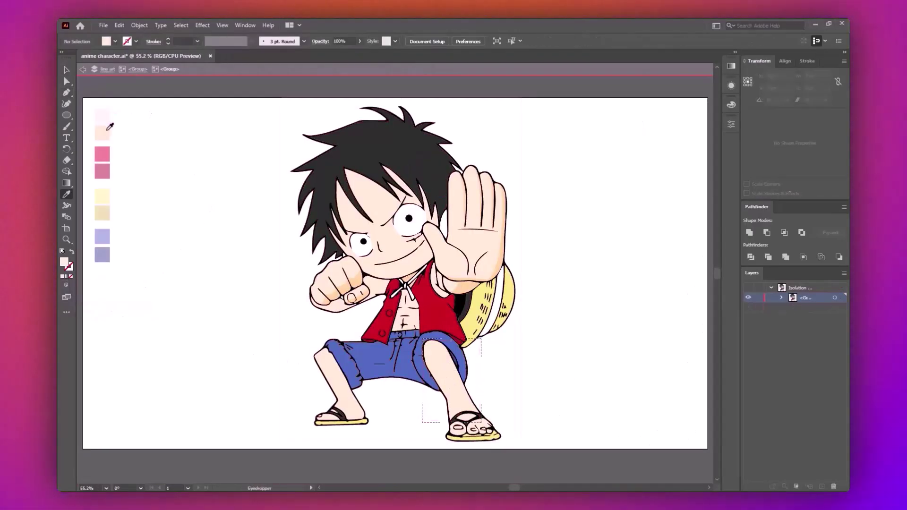
pyautogui.scroll(5, 459, 396)
pyautogui.press('p')
pyautogui.click(320, 135)
pyautogui.click(421, 198)
pyautogui.moveTo(311, 258); pyautogui.dragTo(303, 382)
pyautogui.click(320, 135)
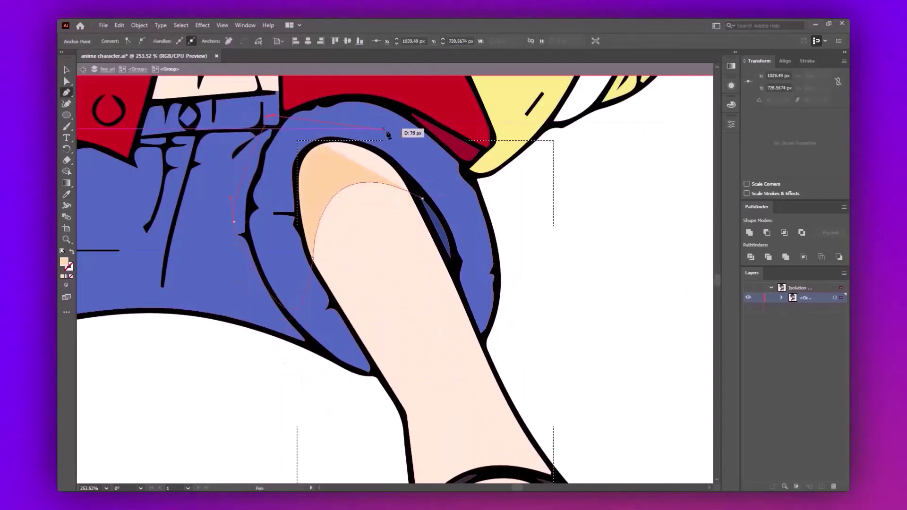
pyautogui.moveTo(422, 198); pyautogui.dragTo(426, 200)
pyautogui.hotkey('ctrl', '0')
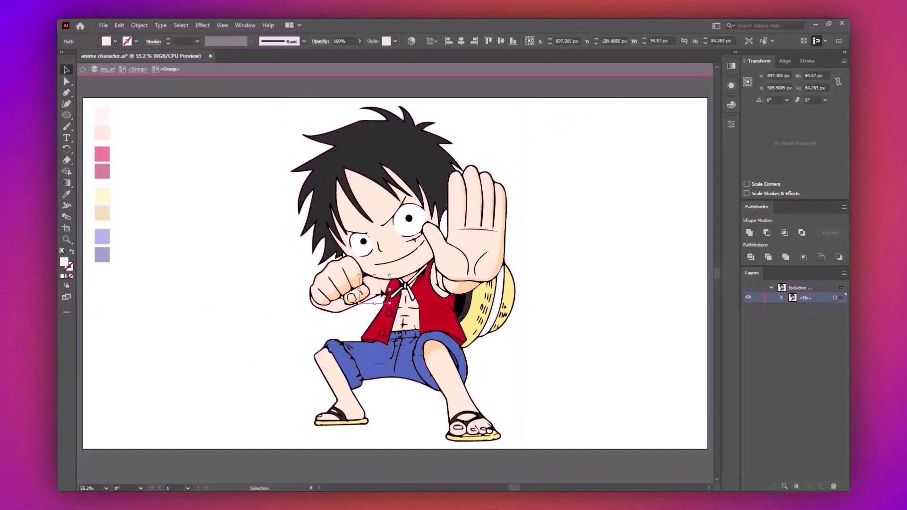
# Step: Sample a colour and draw shading under the fist along the vest edge
pyautogui.click(66, 285)
pyautogui.press('i')
pyautogui.scroll(10, 365, 286)
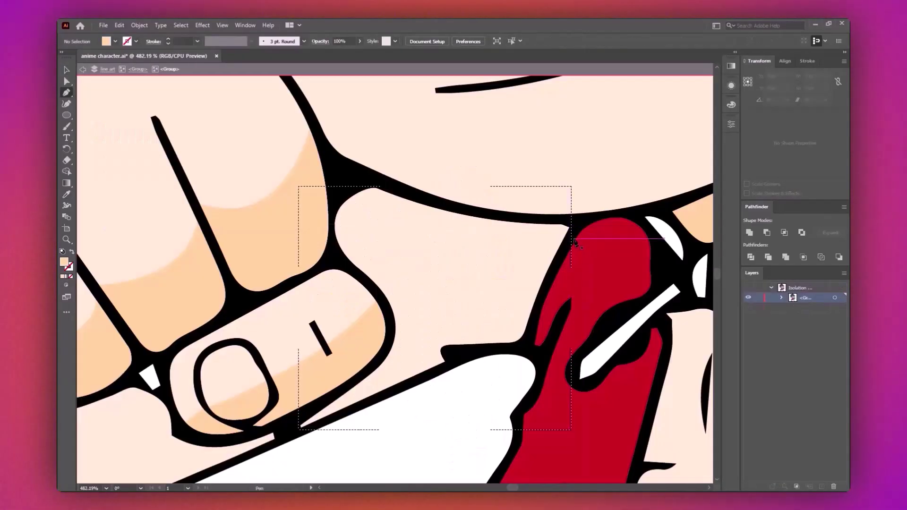
pyautogui.press('p')
pyautogui.click(453, 454)
pyautogui.moveTo(568, 389); pyautogui.dragTo(579, 373)
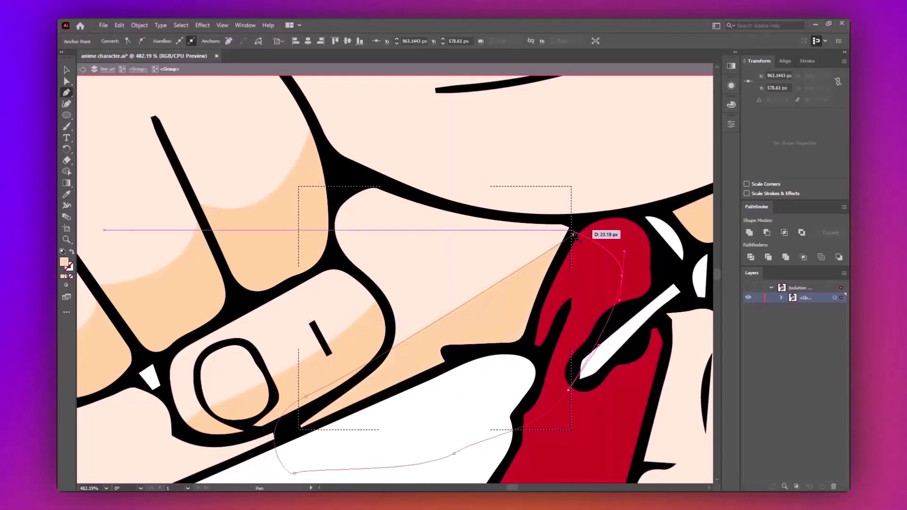
# Step: Select the fist's lower shape in Draw Inside mode and draw darker peach shading along its underside
pyautogui.press('v')
pyautogui.hotkey('ctrl', '0')
pyautogui.click(67, 285)
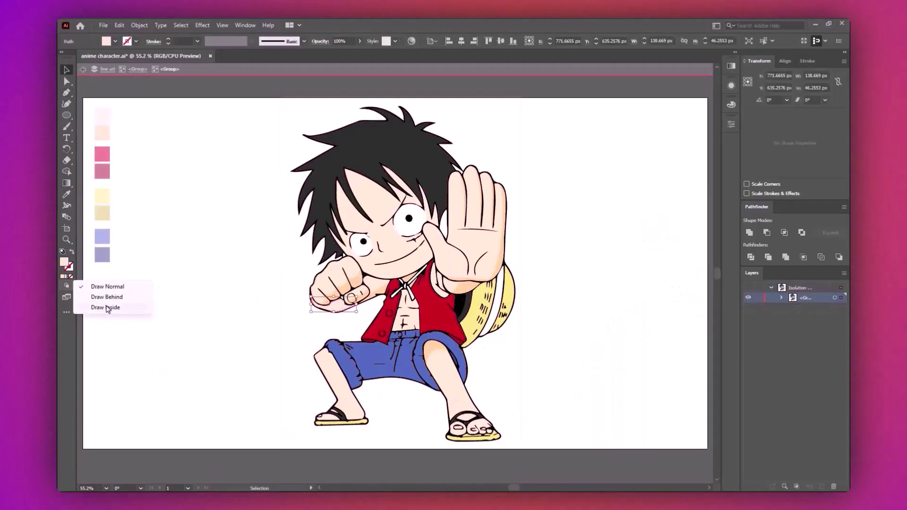
pyautogui.click(70, 308)
pyautogui.scroll(10, 320, 311)
pyautogui.press('p')
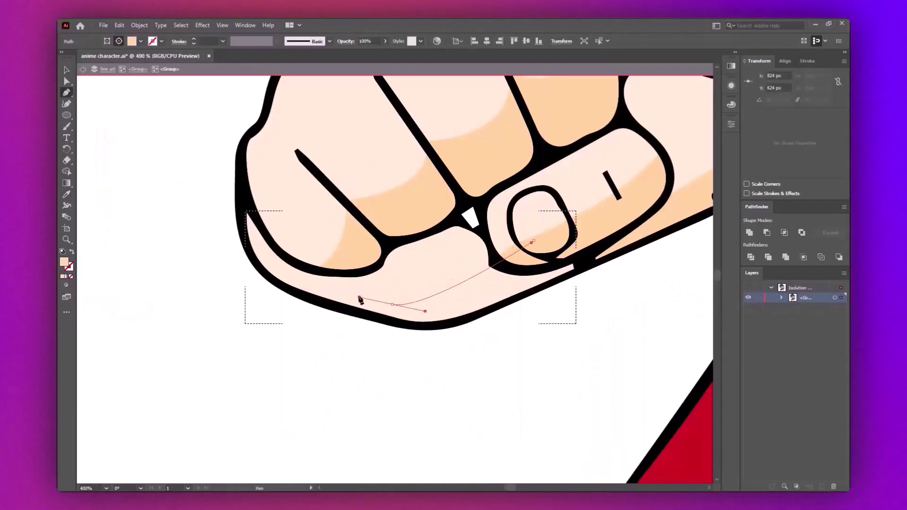
pyautogui.click(243, 267)
pyautogui.click(209, 325)
pyautogui.click(430, 439)
pyautogui.click(553, 405)
pyautogui.moveTo(622, 320); pyautogui.dragTo(627, 307)
pyautogui.click(534, 241)
pyautogui.press('v')
pyautogui.hotkey('ctrl', '0')
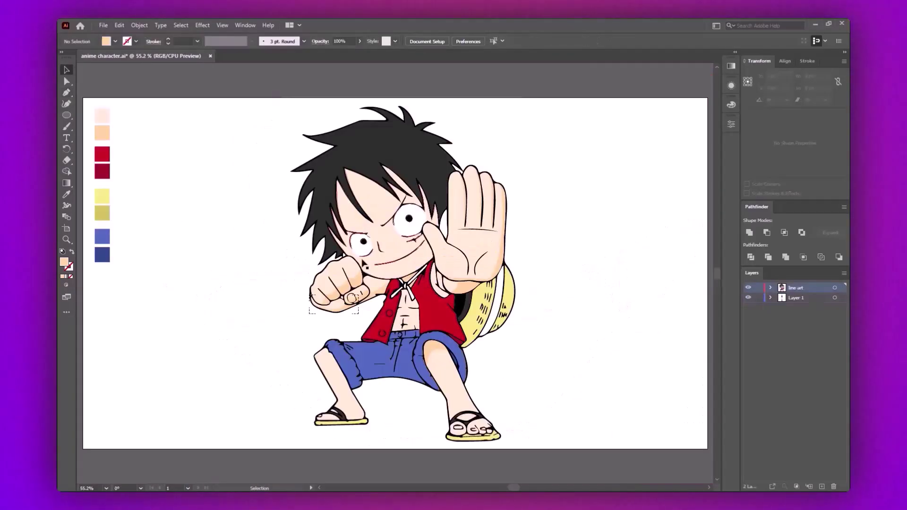
# Step: Enter the face group in Draw Inside mode, sample the darker peach, and start the forehead shadow
pyautogui.doubleClick(382, 227)
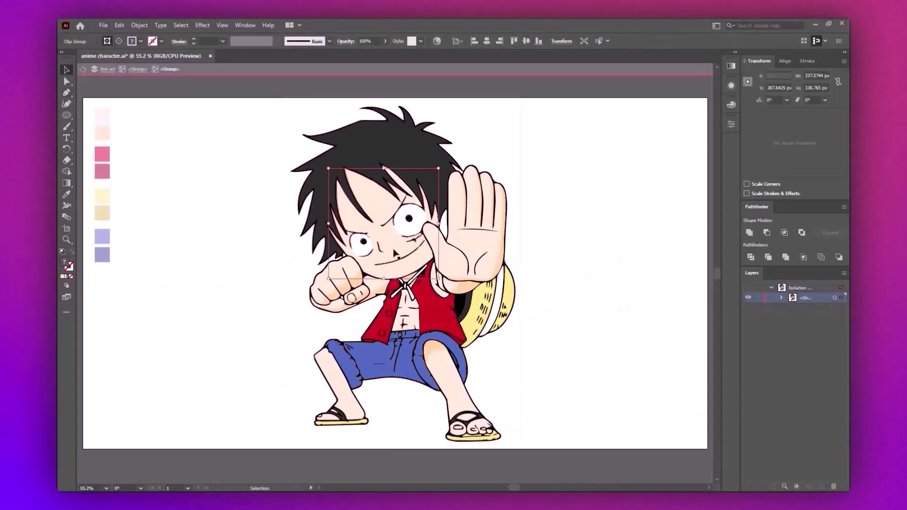
pyautogui.click(67, 285)
pyautogui.click(111, 304)
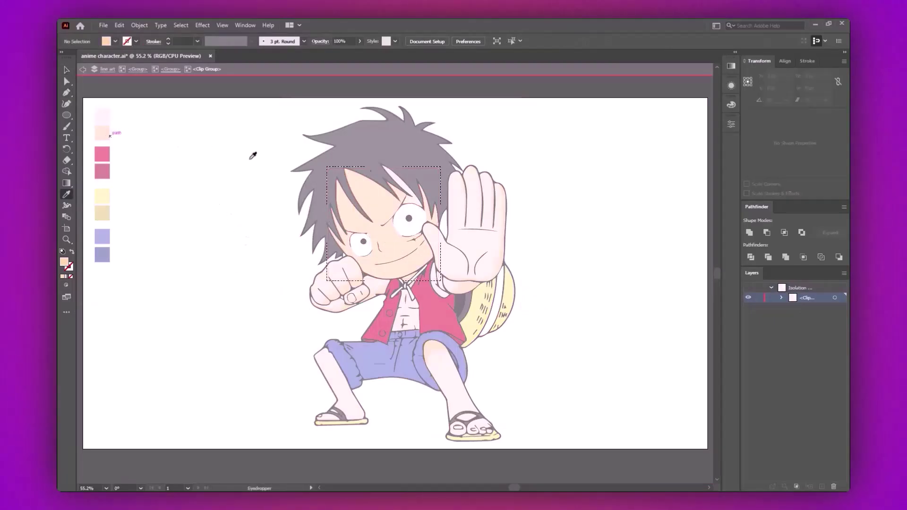
pyautogui.scroll(5, 376, 197)
pyautogui.press('p')
pyautogui.click(433, 178)
pyautogui.click(466, 192)
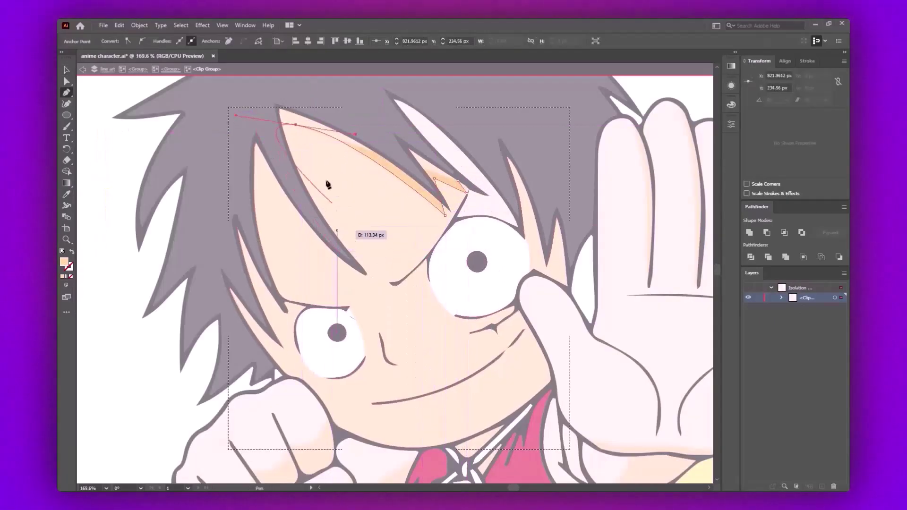
pyautogui.click(358, 269)
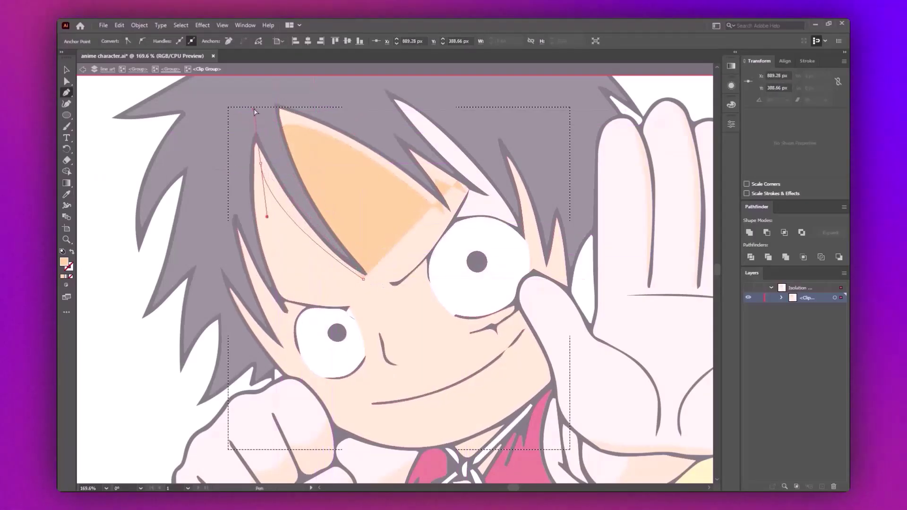
# Step: Complete the face shadow outline down the hair strand, to the chin and across the hair top
pyautogui.click(296, 125)
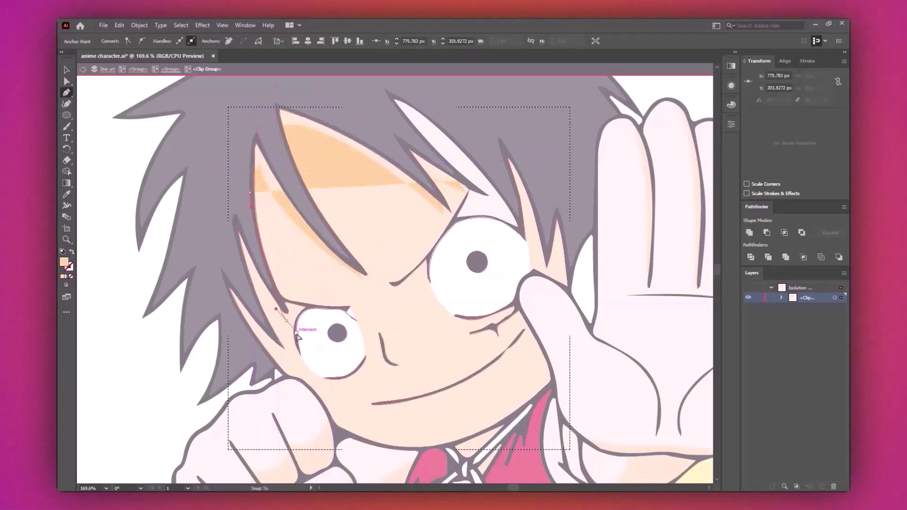
pyautogui.moveTo(286, 320)
pyautogui.mouseDown()
pyautogui.moveTo(248, 264)
pyautogui.moveTo(273, 348)
pyautogui.moveTo(232, 282)
pyautogui.mouseUp()
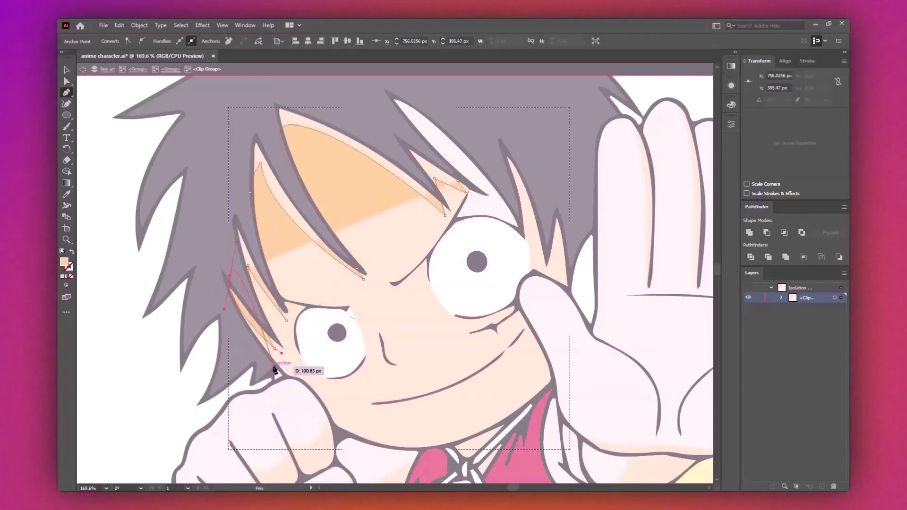
pyautogui.moveTo(404, 438); pyautogui.dragTo(466, 439)
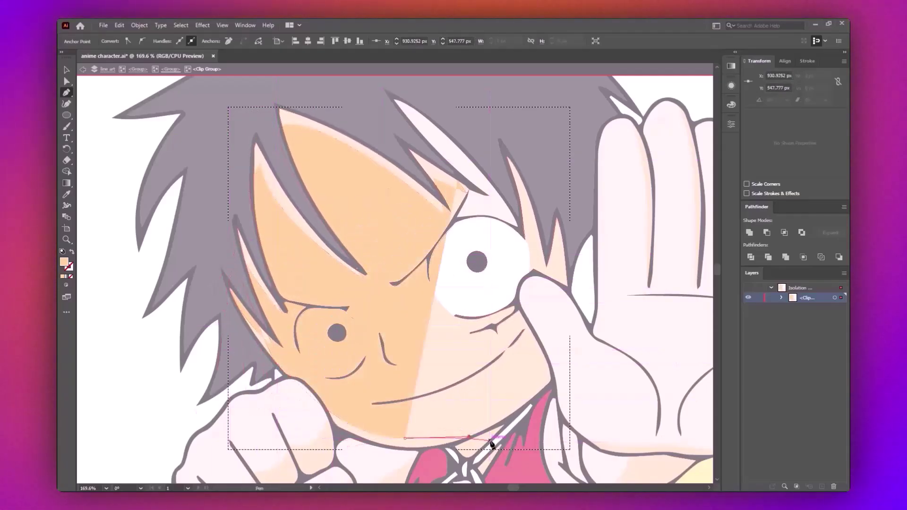
pyautogui.moveTo(235, 407); pyautogui.dragTo(239, 419)
pyautogui.click(162, 282)
pyautogui.click(176, 195)
pyautogui.moveTo(201, 107)
pyautogui.mouseDown()
pyautogui.moveTo(291, 86)
pyautogui.moveTo(395, 101)
pyautogui.mouseUp()
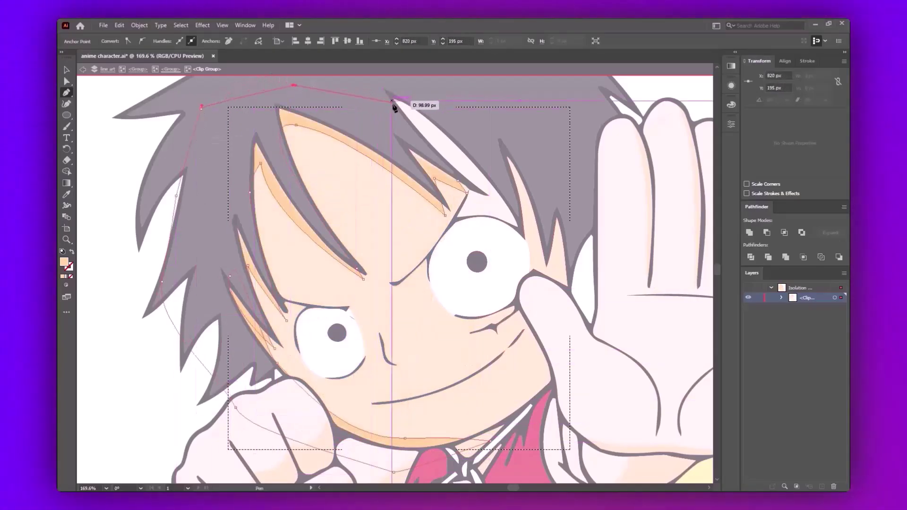
pyautogui.press('v')
pyautogui.click(473, 331)
pyautogui.press('Escape')
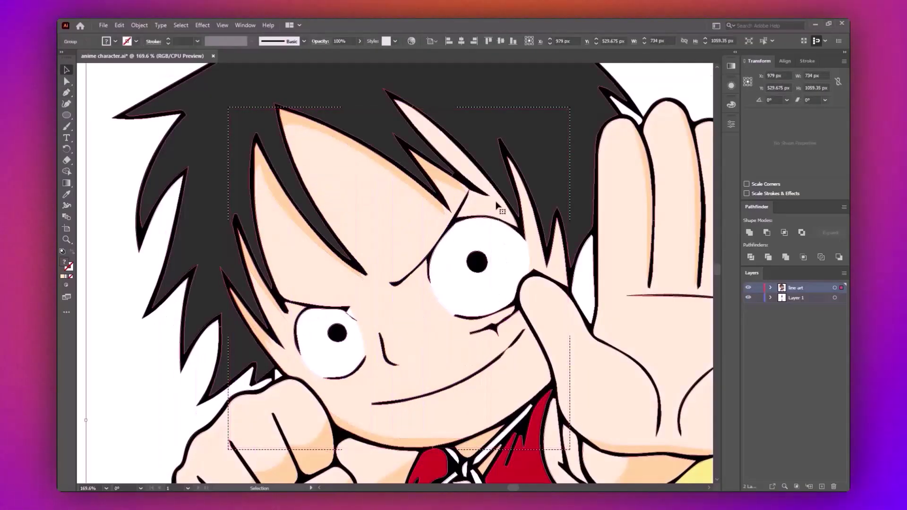
pyautogui.hotkey('ctrl', '0')
# Step: Pick the peach fill colour from a small hair piece and deselect
pyautogui.click(402, 188)
pyautogui.click(162, 202)
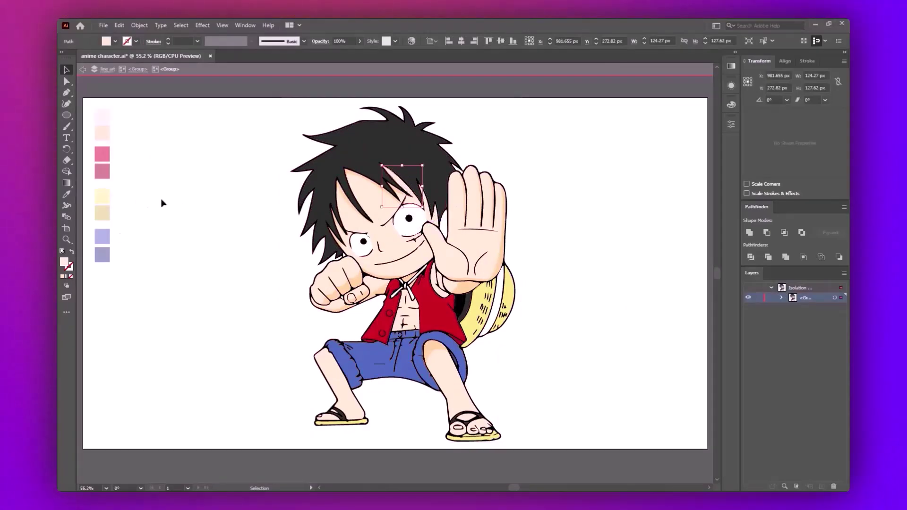
pyautogui.press('i')
pyautogui.click(102, 132)
pyautogui.press('p')
pyautogui.scroll(5, 449, 246)
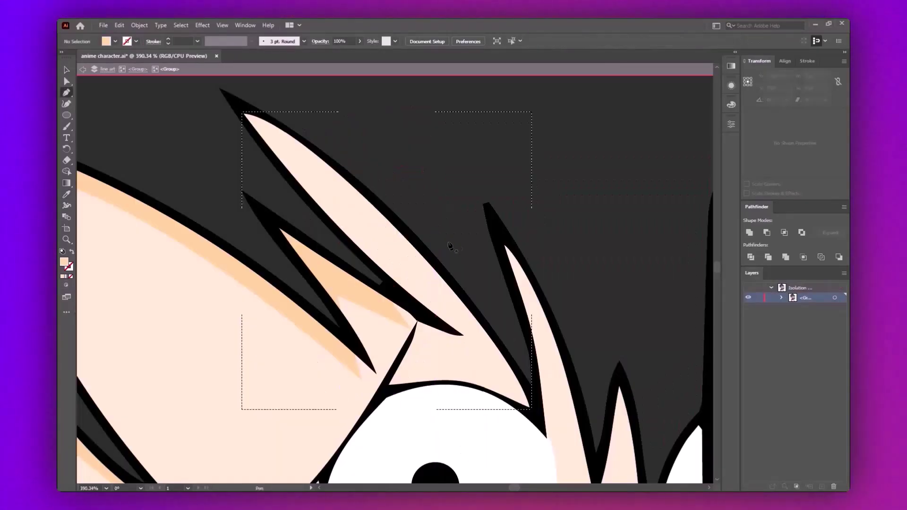
# Step: Draw two peach strand shapes in the hair above the eye
pyautogui.click(299, 127)
pyautogui.moveTo(404, 278); pyautogui.dragTo(423, 306)
pyautogui.click(432, 321)
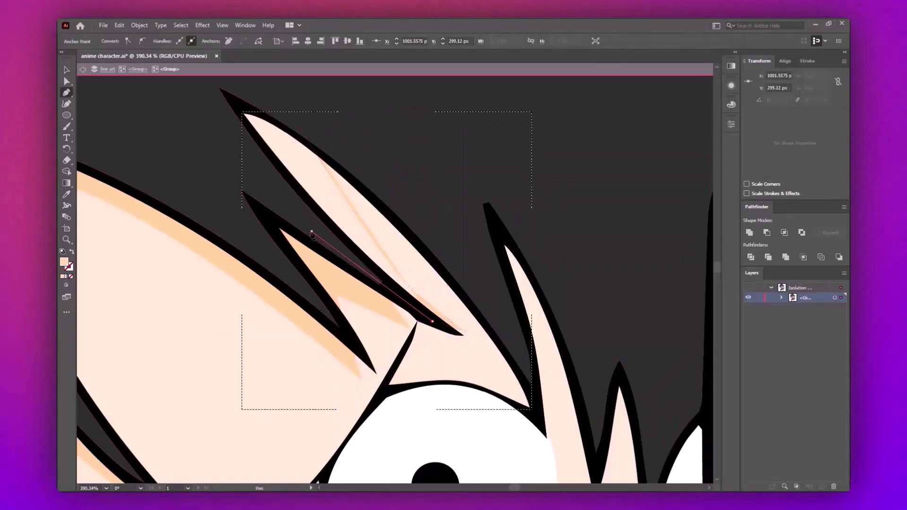
pyautogui.moveTo(464, 331)
pyautogui.mouseDown()
pyautogui.moveTo(509, 372)
pyautogui.moveTo(528, 427)
pyautogui.mouseUp()
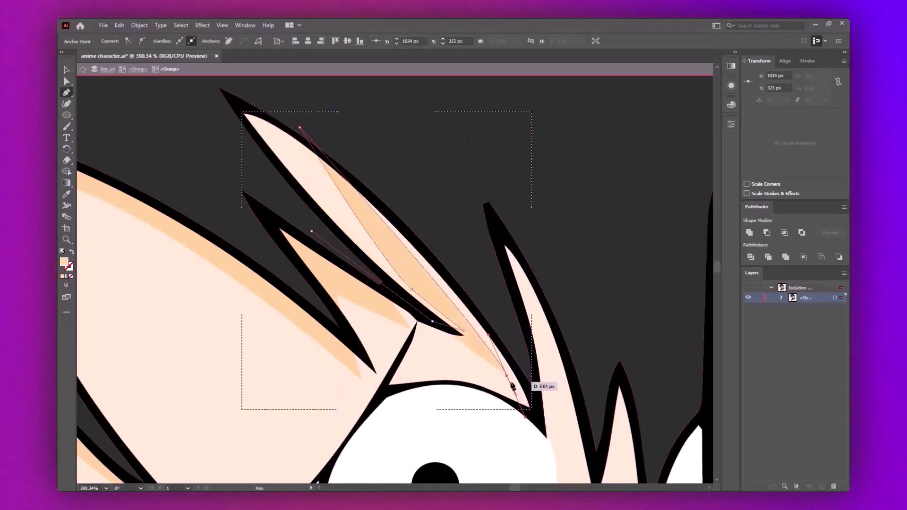
pyautogui.moveTo(355, 122); pyautogui.dragTo(341, 108)
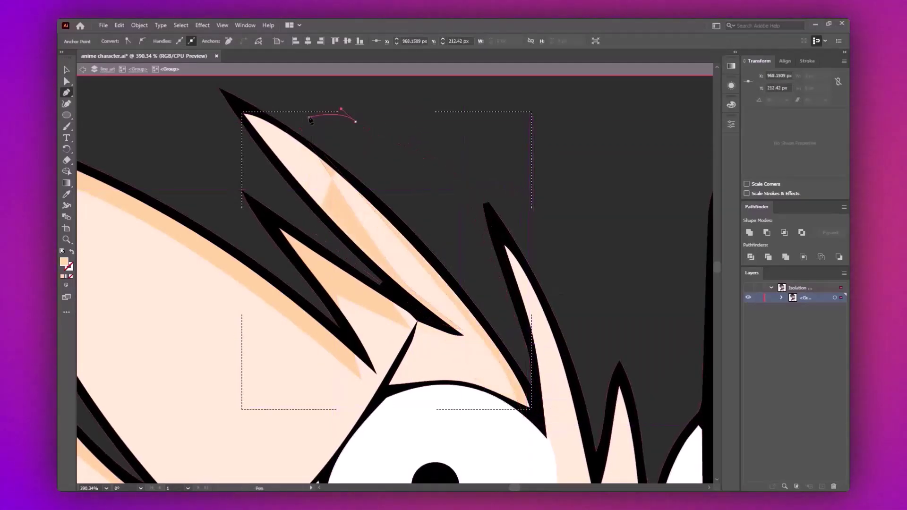
pyautogui.moveTo(246, 100); pyautogui.dragTo(215, 149)
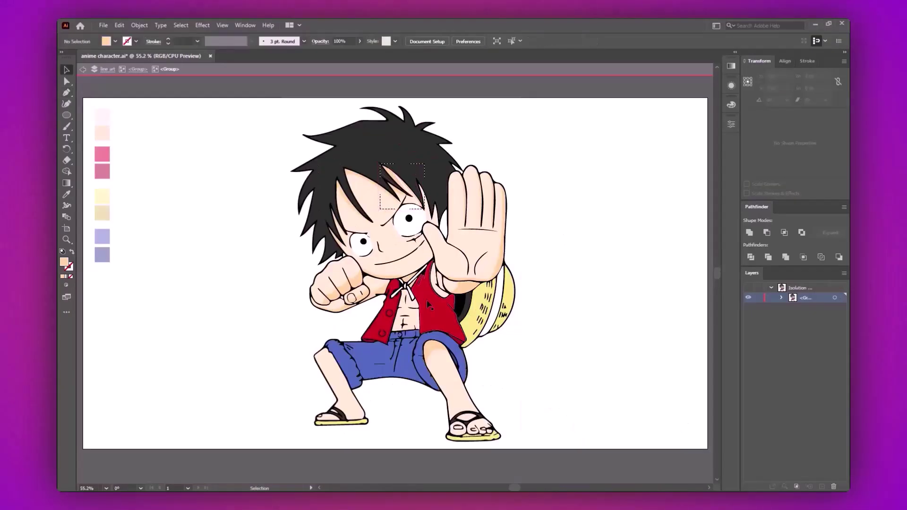
# Step: Draw a shadow shape on the chest in Draw Inside mode
pyautogui.click(105, 308)
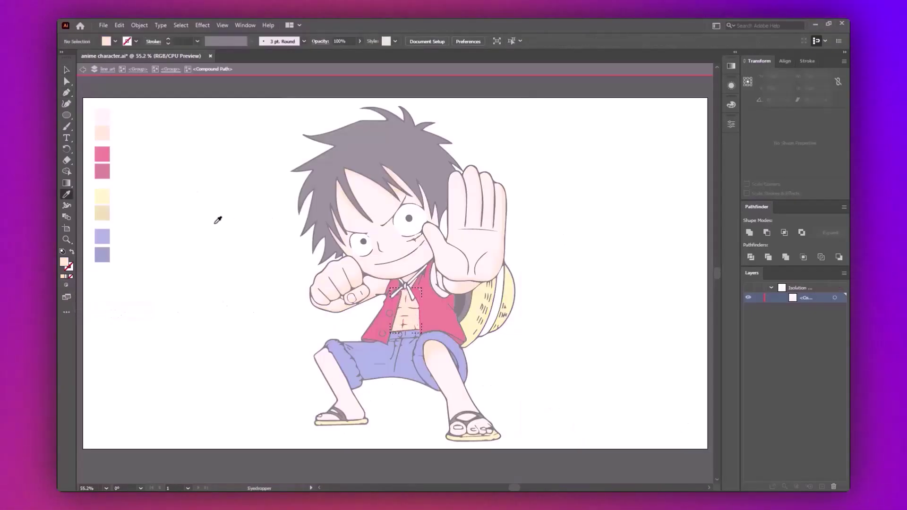
pyautogui.press('p')
pyautogui.scroll(5, 404, 312)
pyautogui.click(340, 373)
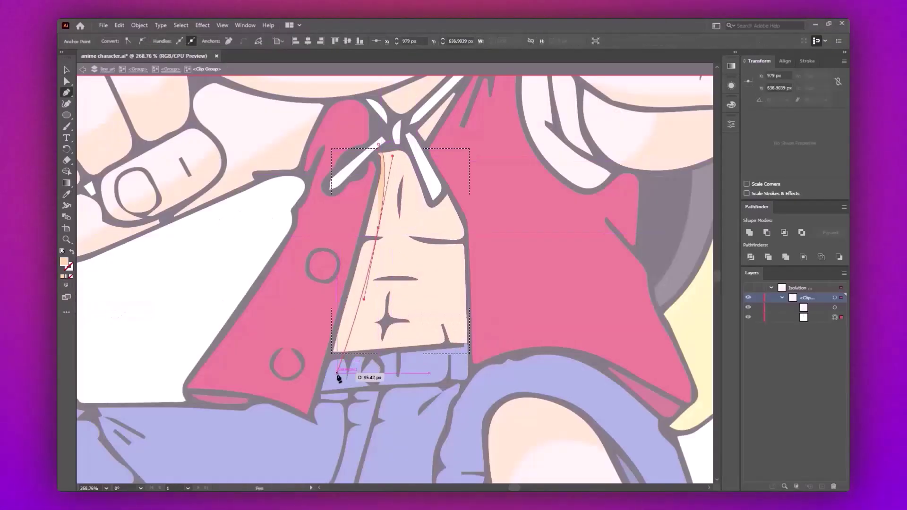
pyautogui.moveTo(288, 376); pyautogui.dragTo(334, 376)
pyautogui.click(288, 341)
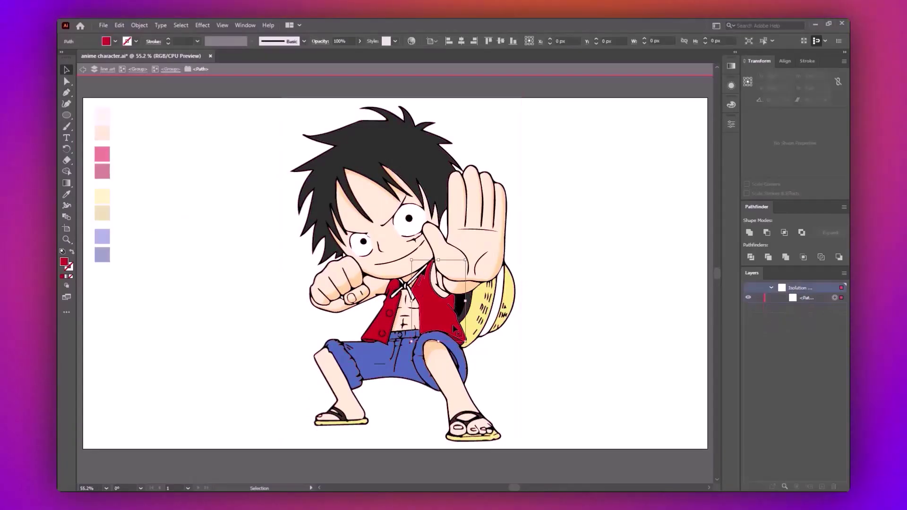
# Step: Draw dark red shadow shapes inside the red vest
pyautogui.click(66, 285)
pyautogui.click(113, 307)
pyautogui.press('p')
pyautogui.scroll(5, 425, 284)
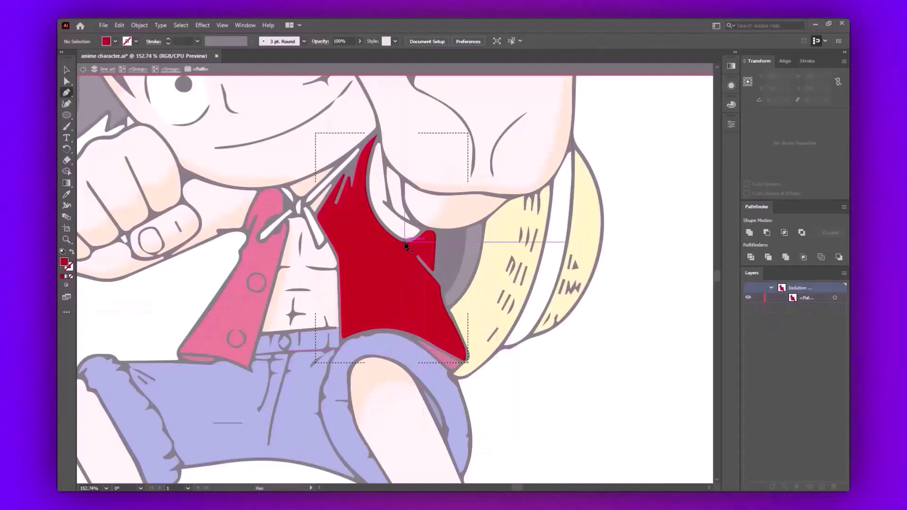
pyautogui.click(402, 242)
pyautogui.click(420, 276)
pyautogui.click(441, 302)
pyautogui.click(467, 358)
pyautogui.click(401, 242)
pyautogui.moveTo(539, 321); pyautogui.dragTo(542, 367)
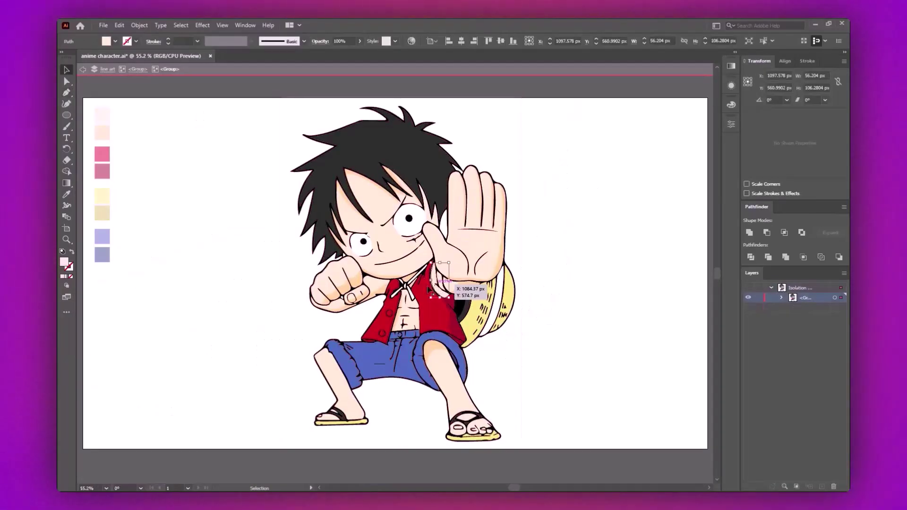
# Step: Sample the skin colour and draw a skin shadow under the arm
pyautogui.click(66, 285)
pyautogui.click(97, 289)
pyautogui.press('i')
pyautogui.click(112, 136)
pyautogui.press('p')
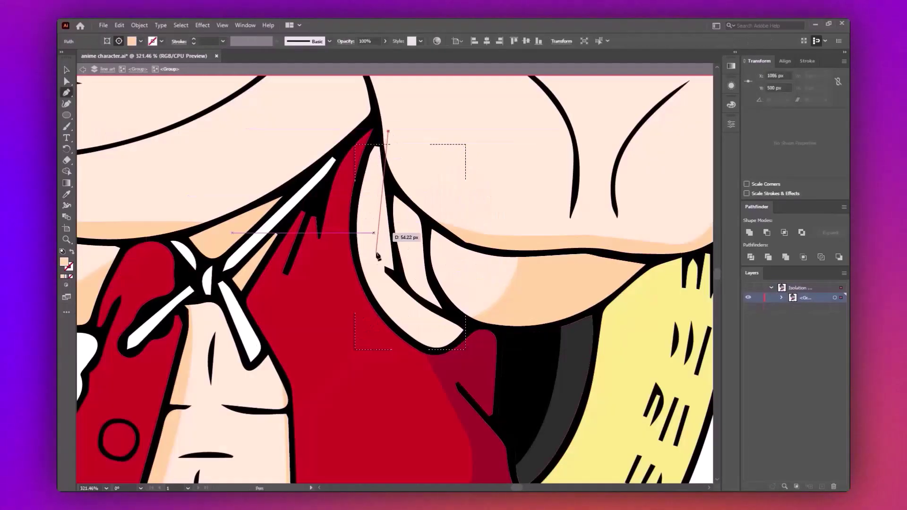
pyautogui.click(301, 320)
pyautogui.click(293, 294)
pyautogui.click(291, 259)
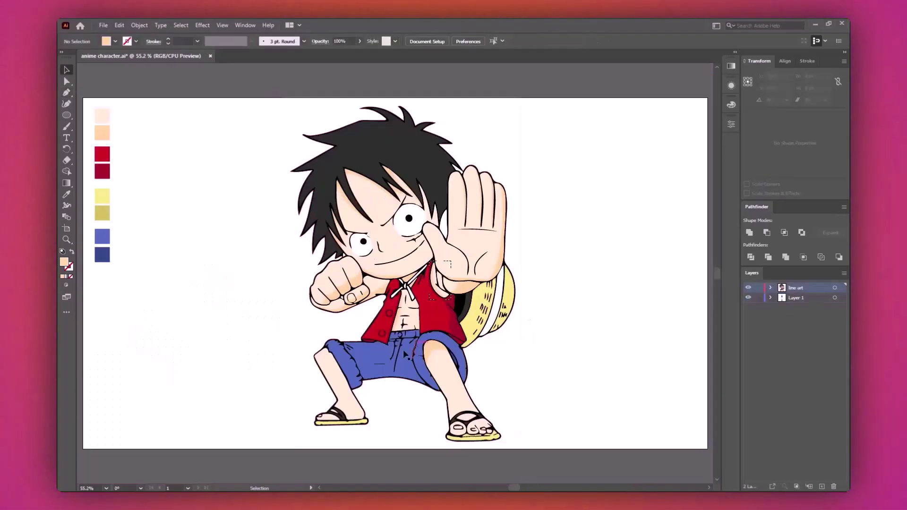
# Step: Draw a darker peach shadow strip inside the lower leg from knee to sandal
pyautogui.click(66, 285)
pyautogui.click(117, 307)
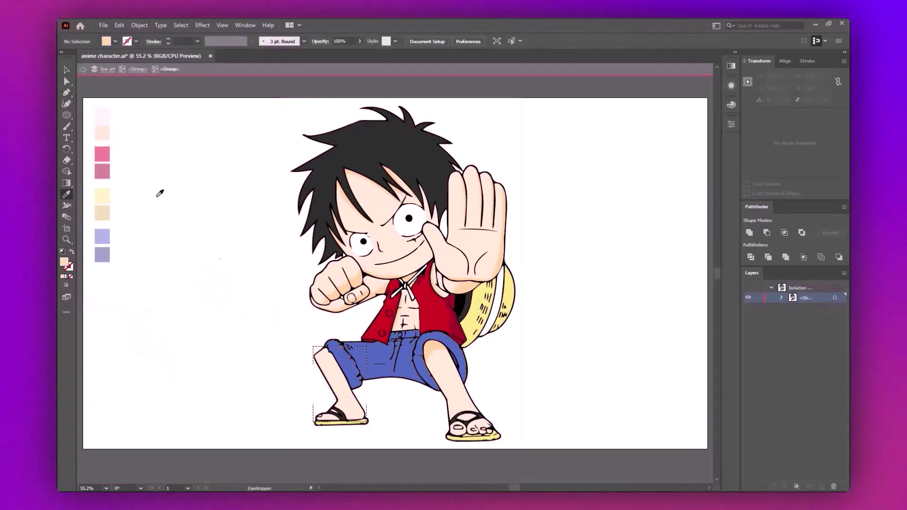
pyautogui.scroll(5, 340, 378)
pyautogui.press('p')
pyautogui.click(360, 117)
pyautogui.click(467, 355)
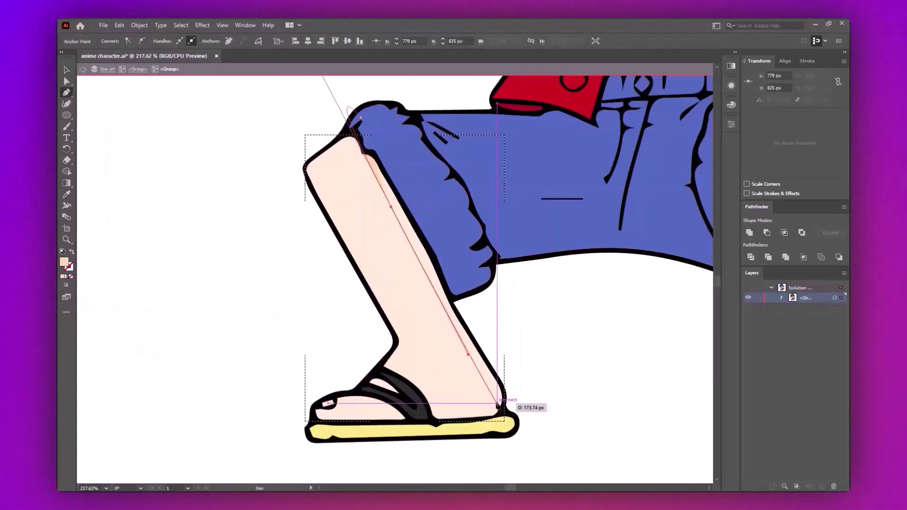
pyautogui.moveTo(496, 429); pyautogui.dragTo(512, 449)
pyautogui.click(569, 436)
pyautogui.moveTo(582, 393); pyautogui.dragTo(582, 364)
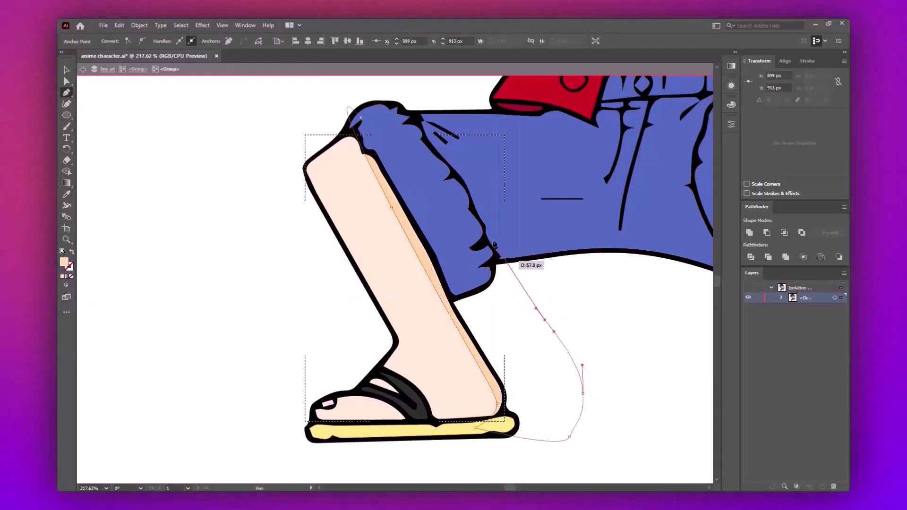
pyautogui.click(361, 118)
# Step: Add a curved shadow along the toes
pyautogui.moveTo(306, 396); pyautogui.dragTo(338, 419)
pyautogui.click(377, 416)
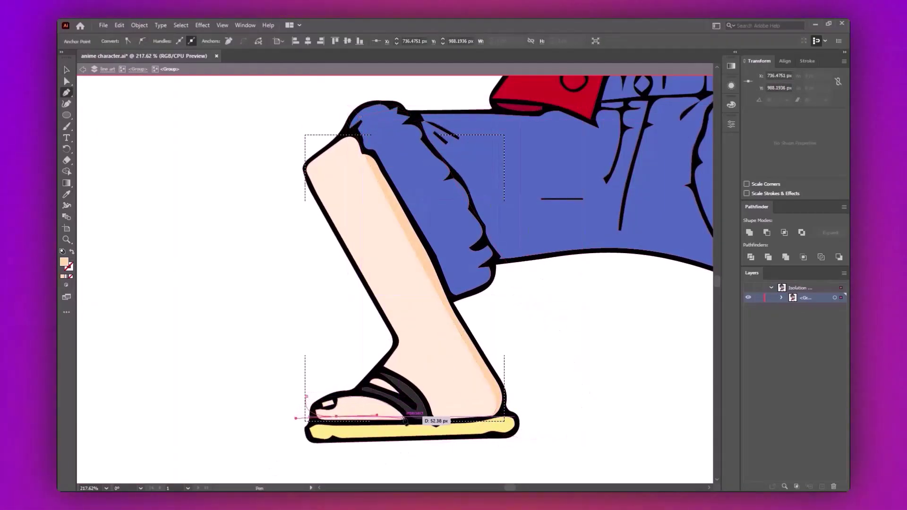
pyautogui.moveTo(477, 424); pyautogui.dragTo(515, 414)
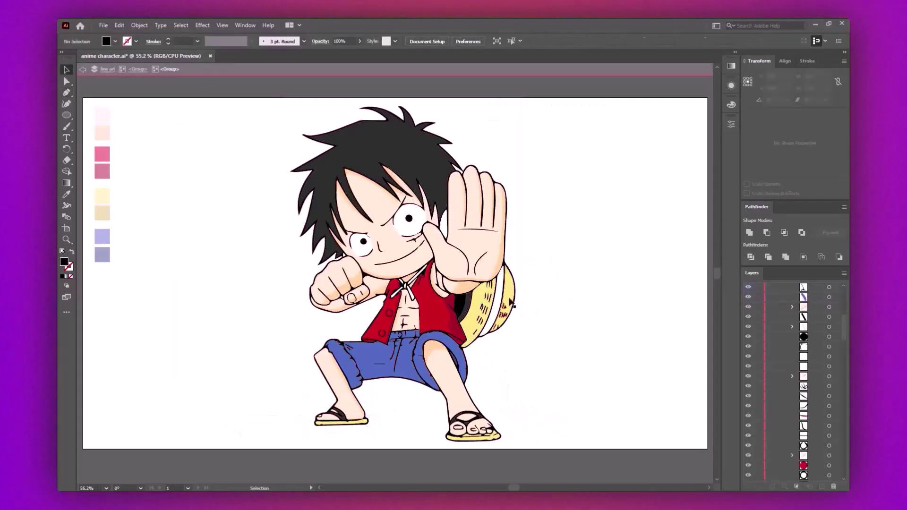
# Step: Draw a darker yellow shadow shape along the straw hat's brim in Draw Inside mode
pyautogui.click(66, 286)
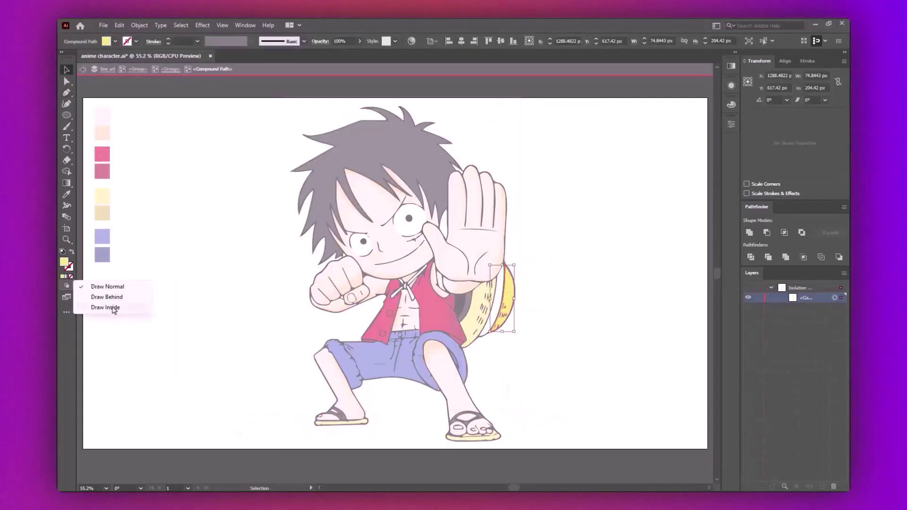
pyautogui.click(111, 308)
pyautogui.press('p')
pyautogui.scroll(5, 458, 244)
pyautogui.click(457, 226)
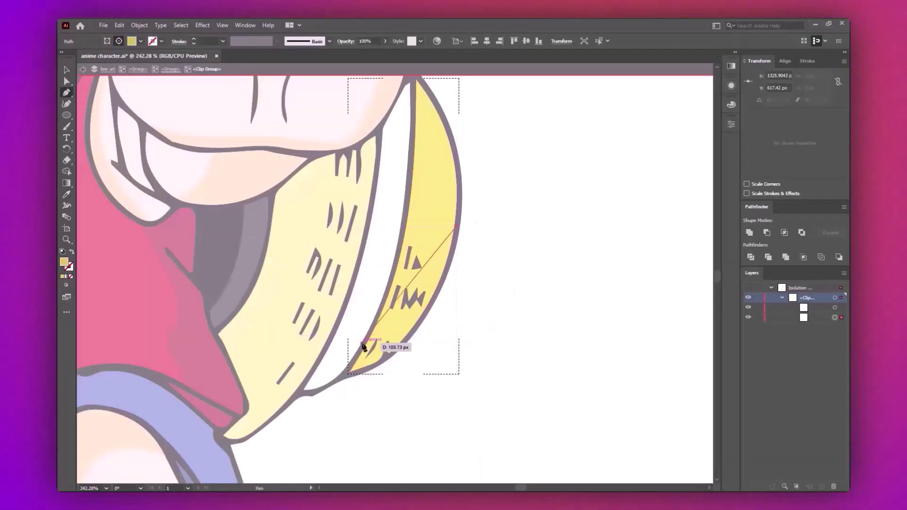
pyautogui.click(349, 346)
pyautogui.click(327, 452)
pyautogui.moveTo(485, 407); pyautogui.dragTo(530, 365)
pyautogui.moveTo(559, 324); pyautogui.dragTo(564, 255)
pyautogui.click(457, 225)
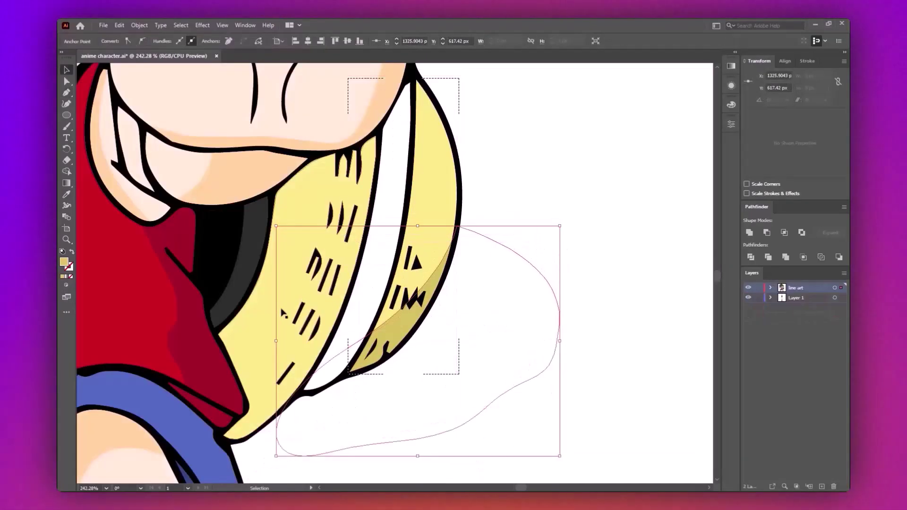
pyautogui.press('v')
pyautogui.hotkey('ctrl', '0')
# Step: Draw a darker yellow shadow curve across the hat's inner side
pyautogui.click(66, 285)
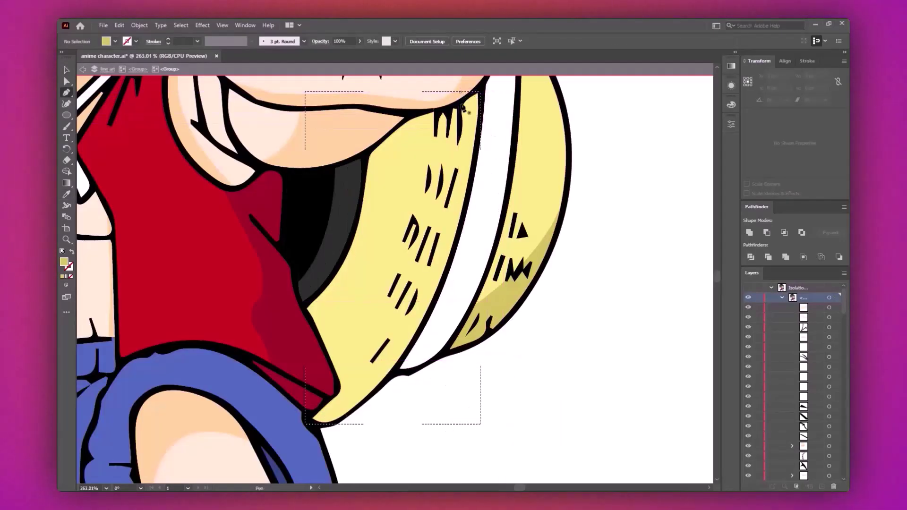
pyautogui.press('p')
pyautogui.moveTo(242, 177); pyautogui.dragTo(268, 159)
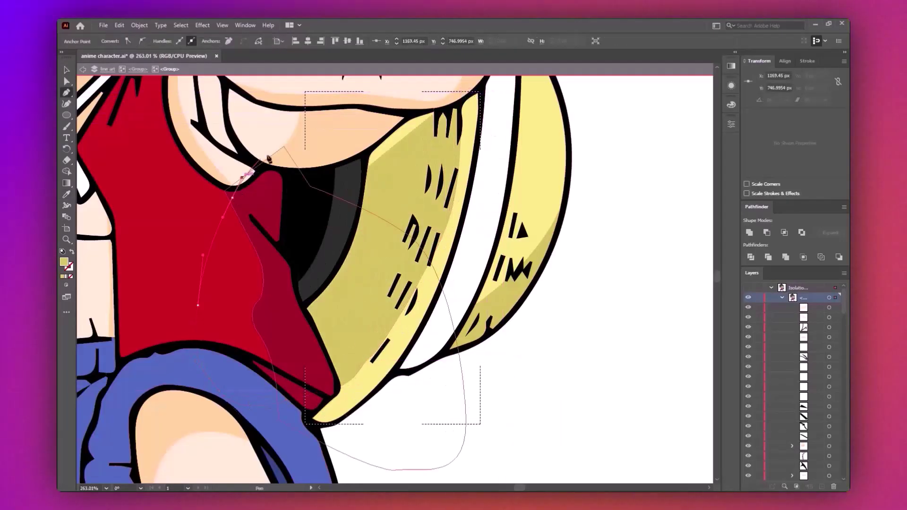